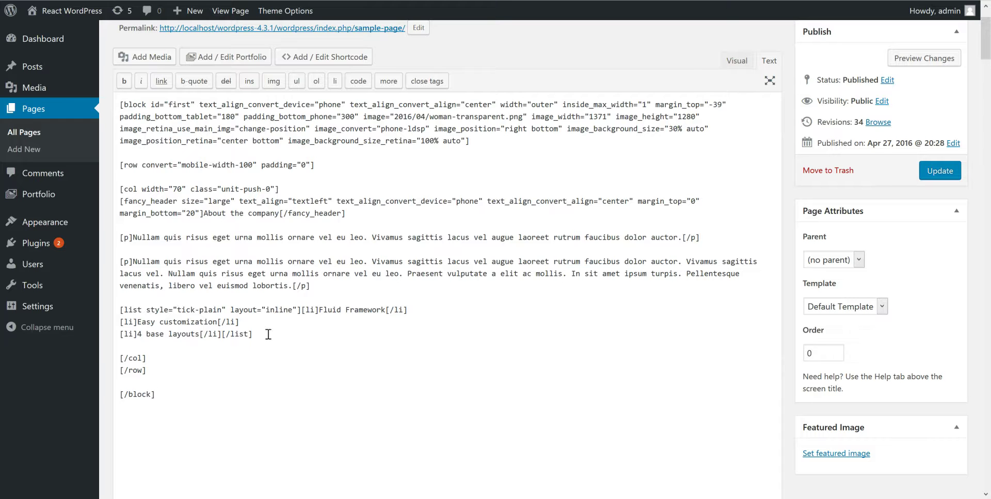
# Step: Delete the second paragraph and the tick-plain list from the page text, leaving an empty line under the first paragraph
pyautogui.moveTo(267, 336); pyautogui.dragTo(128, 250)
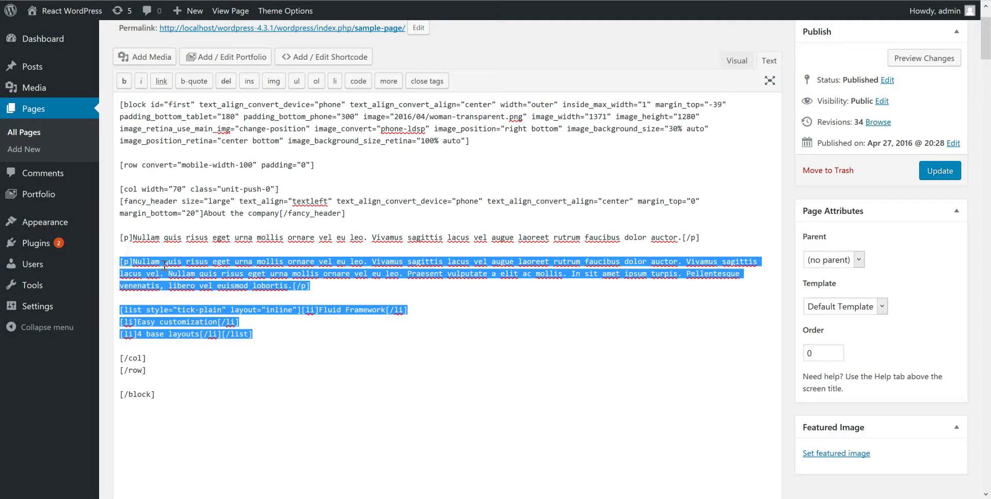
pyautogui.press('Delete')
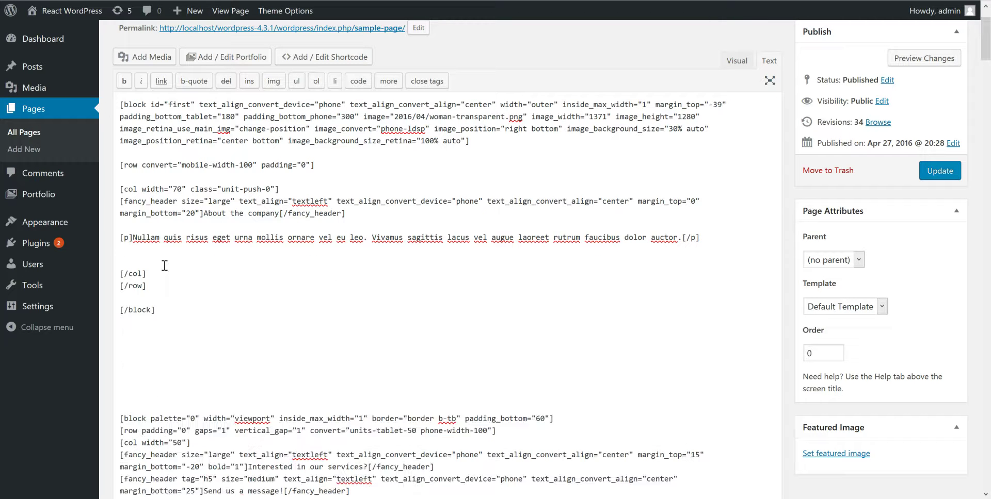
pyautogui.press('Return')
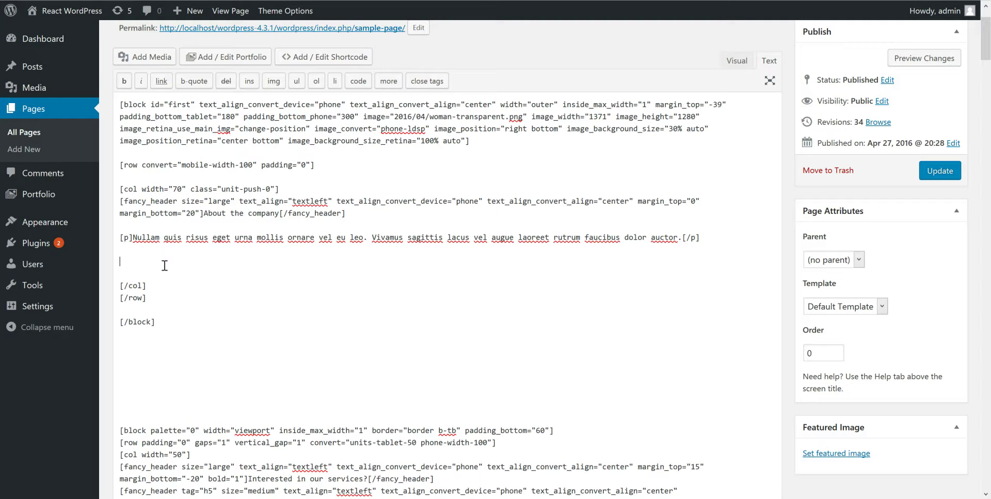
# Step: Start a new portfolio shortcode with post type Portfolio and set its number of columns to Four Columns
pyautogui.click(233, 59)
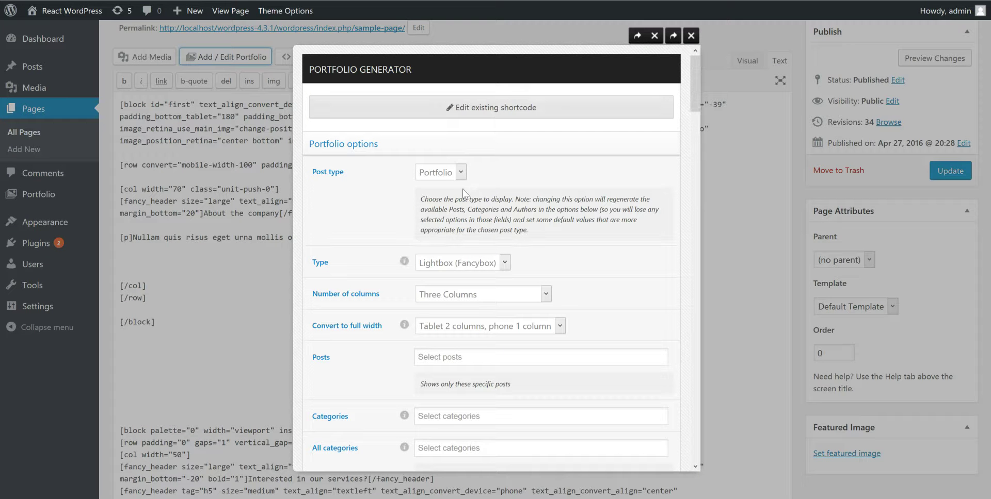
pyautogui.click(461, 178)
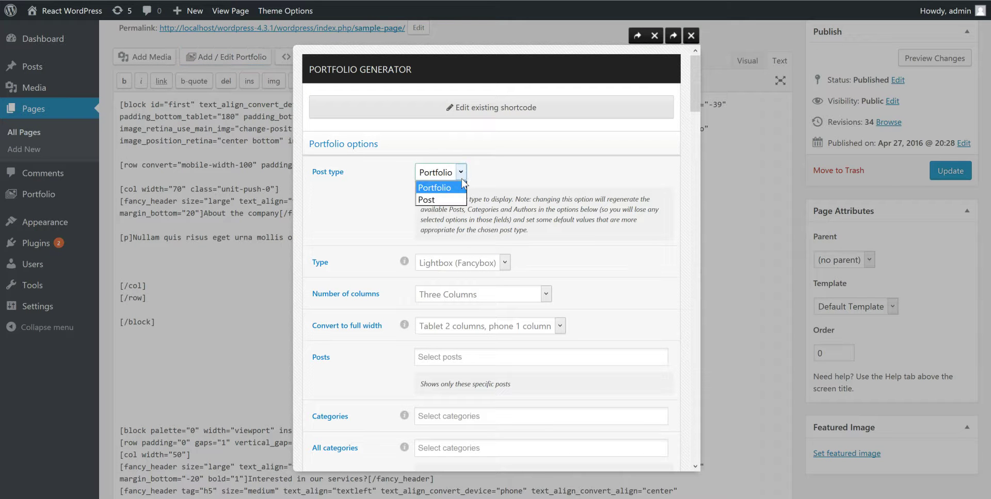
pyautogui.click(461, 179)
pyautogui.scroll(-2, 587, 211)
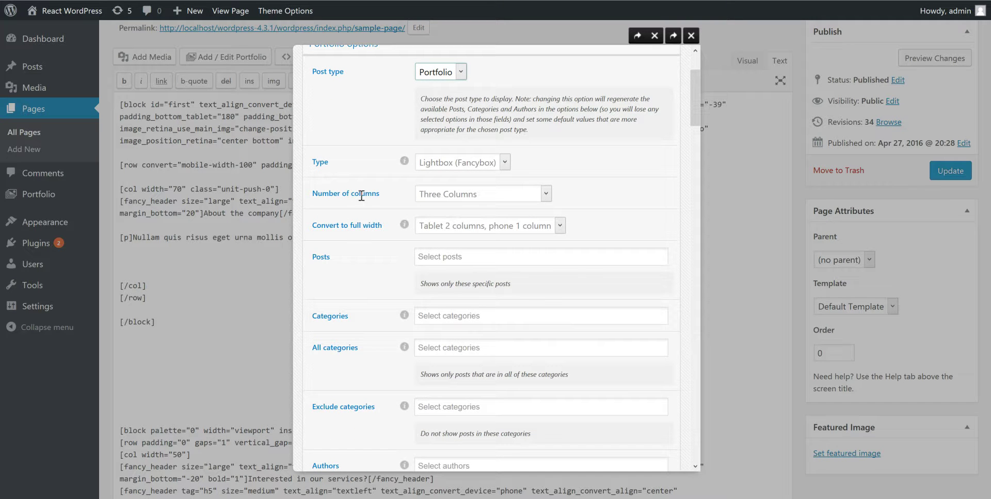
pyautogui.click(461, 194)
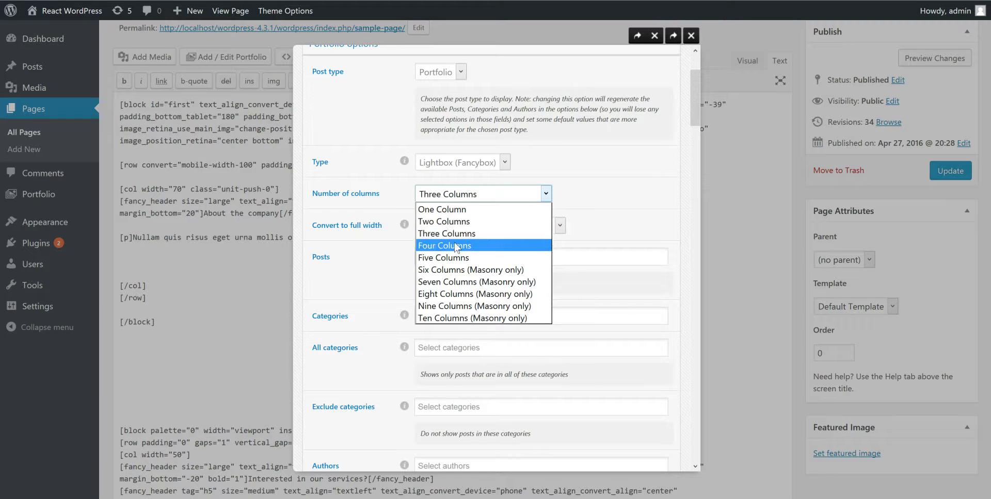
pyautogui.click(516, 242)
# Step: Review the portfolio's filtering, masonry and sorting options, and check the image type choices, keeping Above title (full width)
pyautogui.scroll(-2, 596, 218)
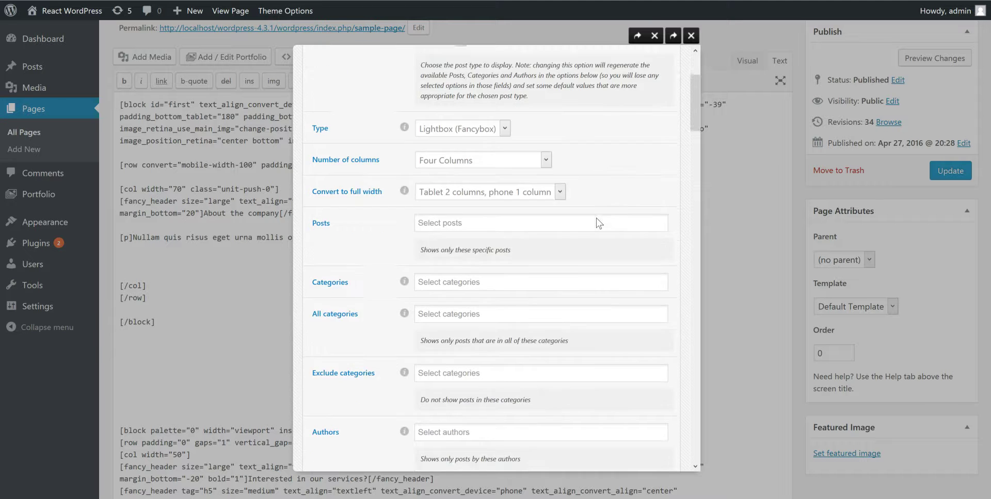
pyautogui.scroll(-4, 596, 218)
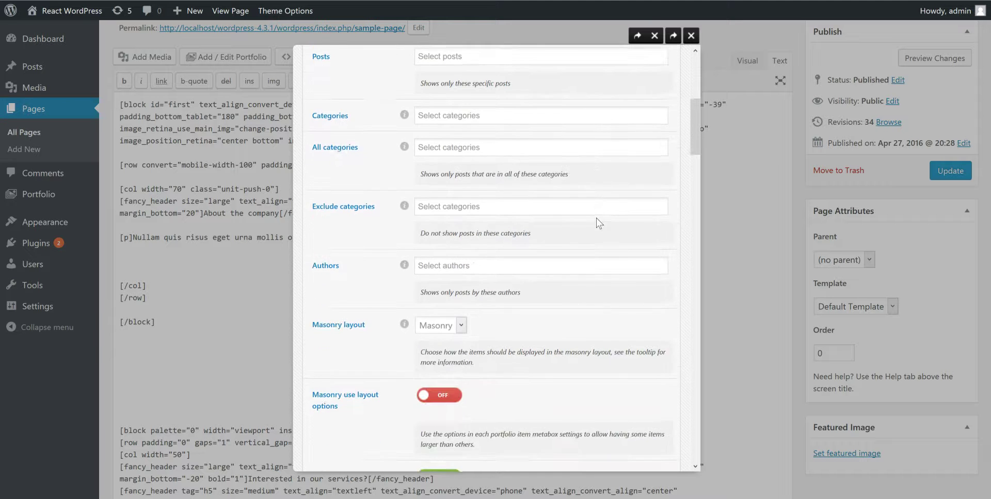
pyautogui.scroll(-4, 596, 218)
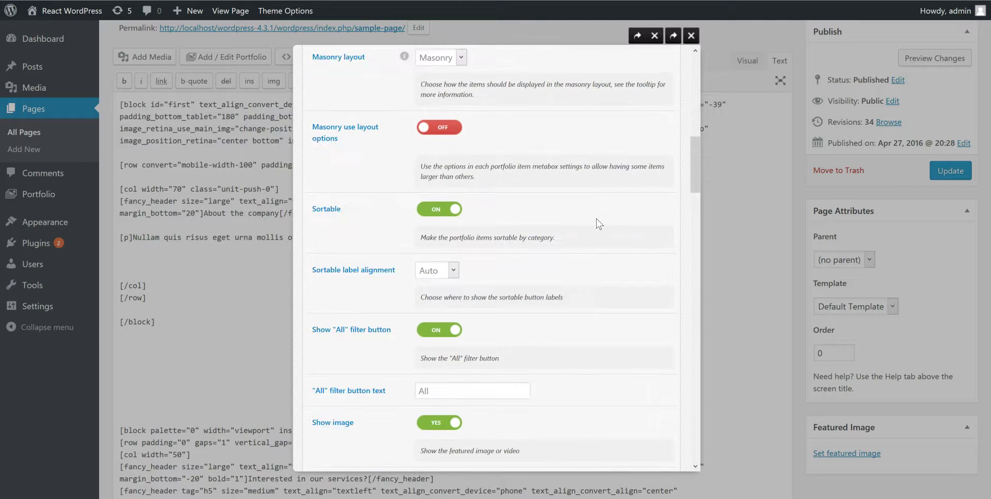
pyautogui.scroll(-1, 596, 218)
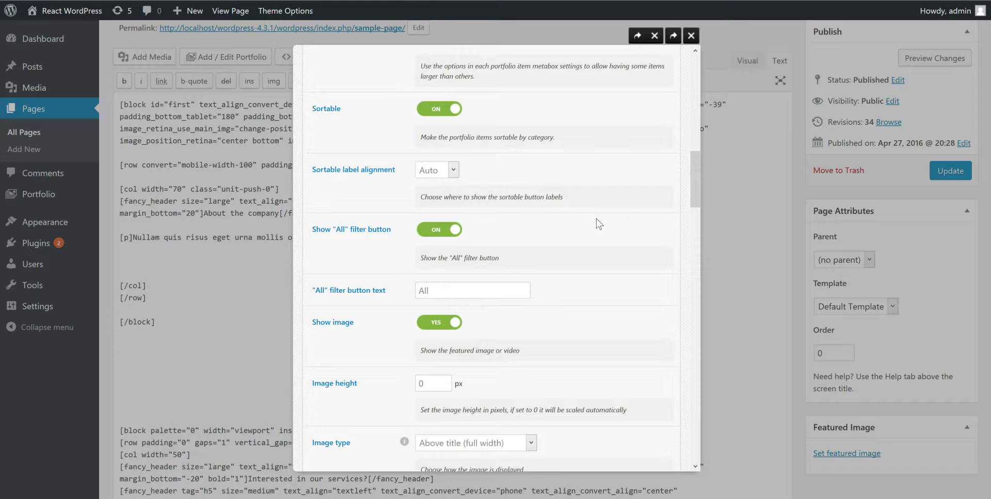
pyautogui.scroll(-2, 596, 218)
pyautogui.scroll(-2, 596, 219)
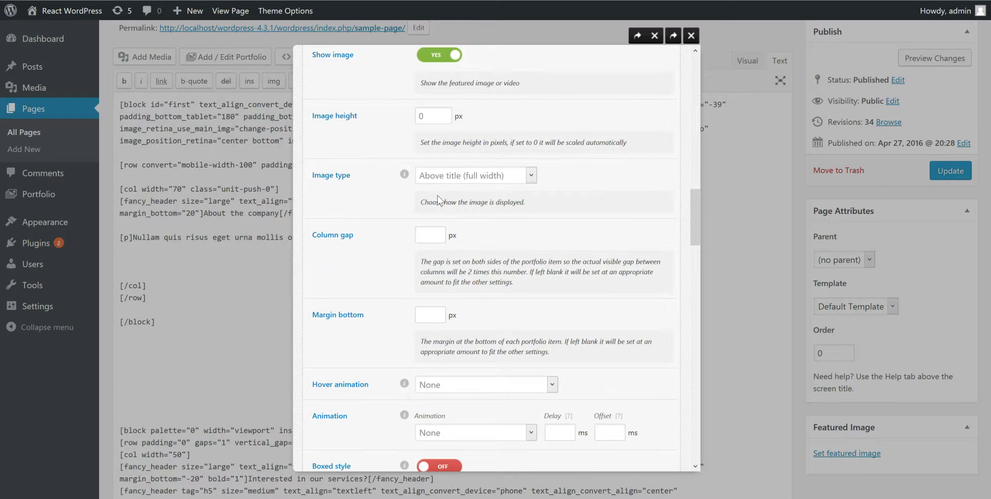
pyautogui.click(503, 181)
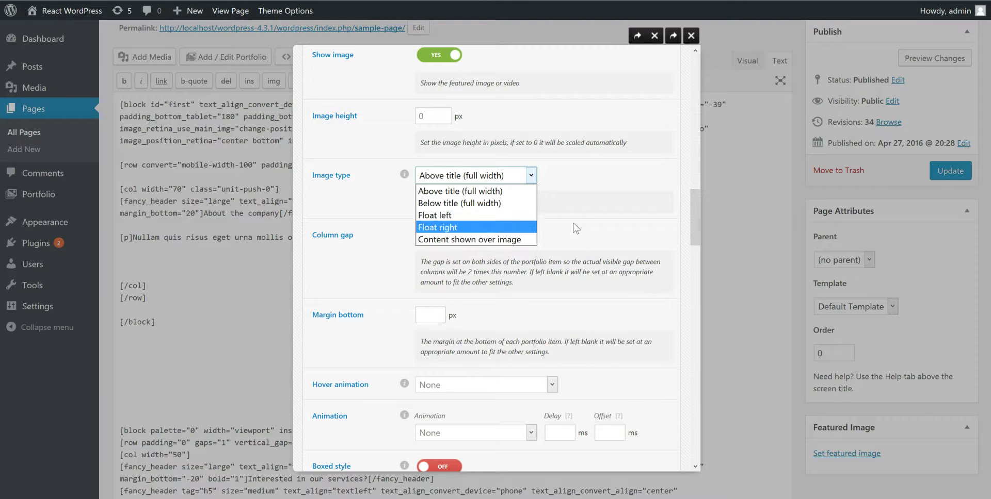
pyautogui.click(505, 192)
# Step: Set the portfolio's hover size to Tiny and the number of items to 4
pyautogui.scroll(-2, 608, 205)
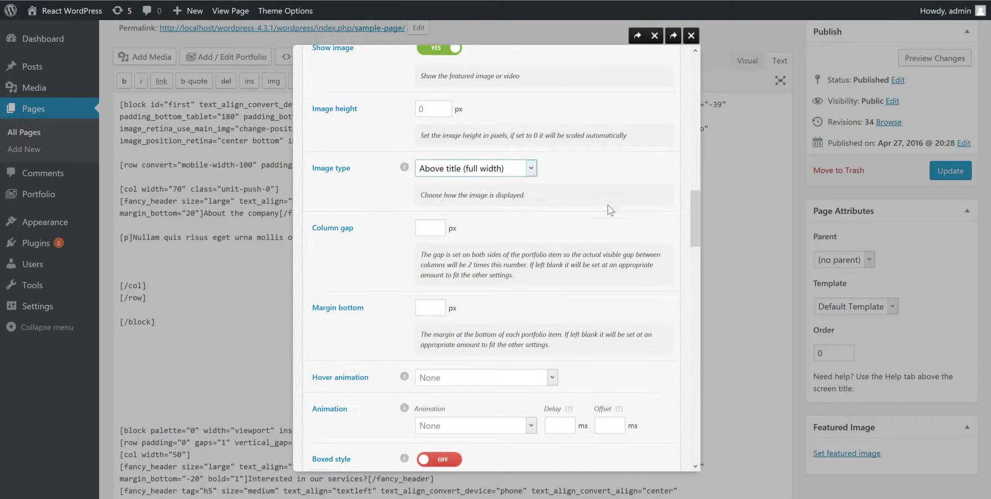
pyautogui.scroll(-4, 609, 205)
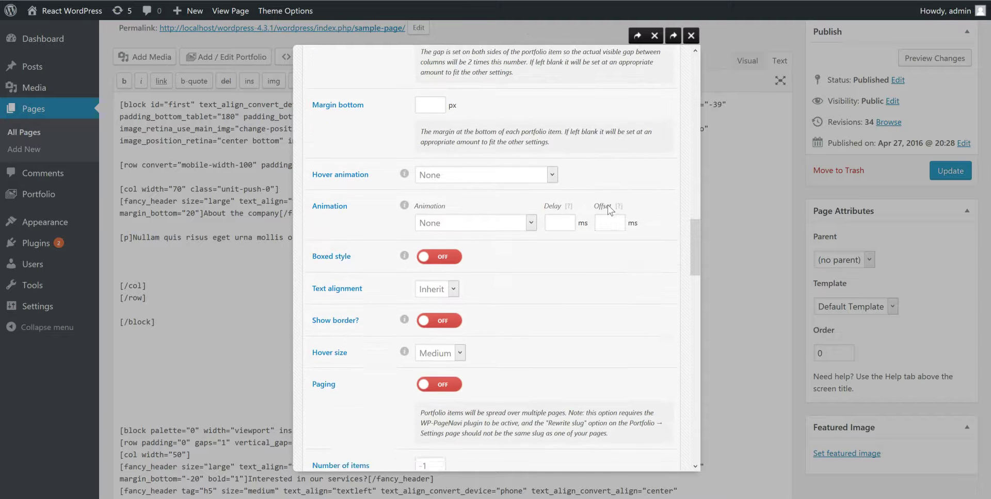
pyautogui.scroll(-4, 608, 206)
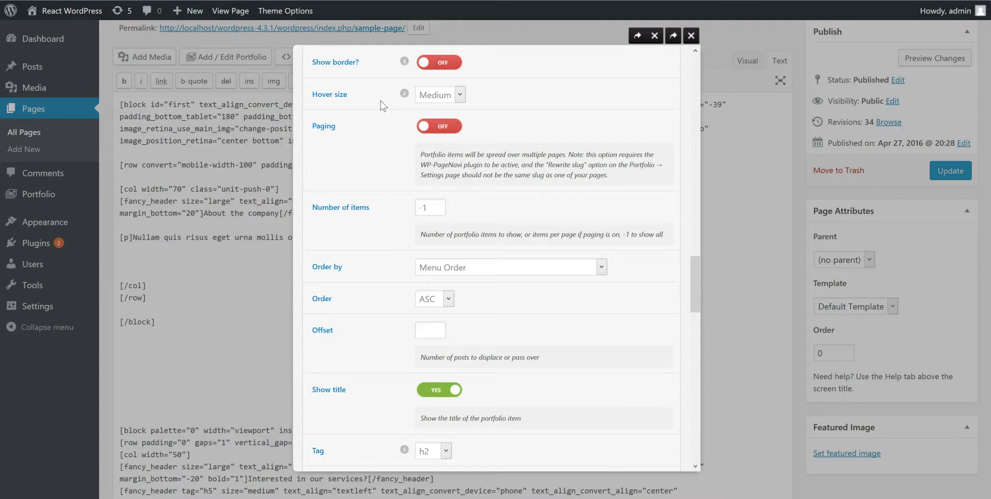
pyautogui.click(436, 99)
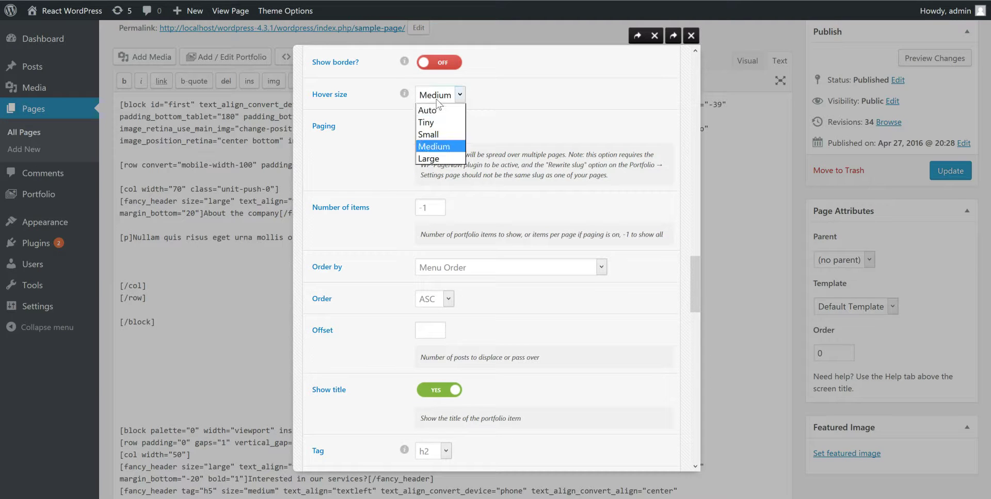
pyautogui.click(439, 126)
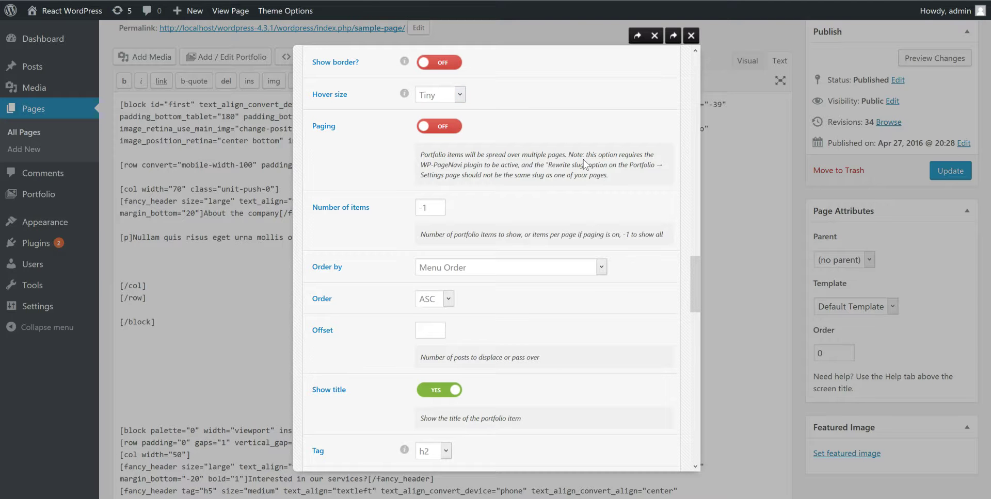
pyautogui.scroll(-1, 617, 169)
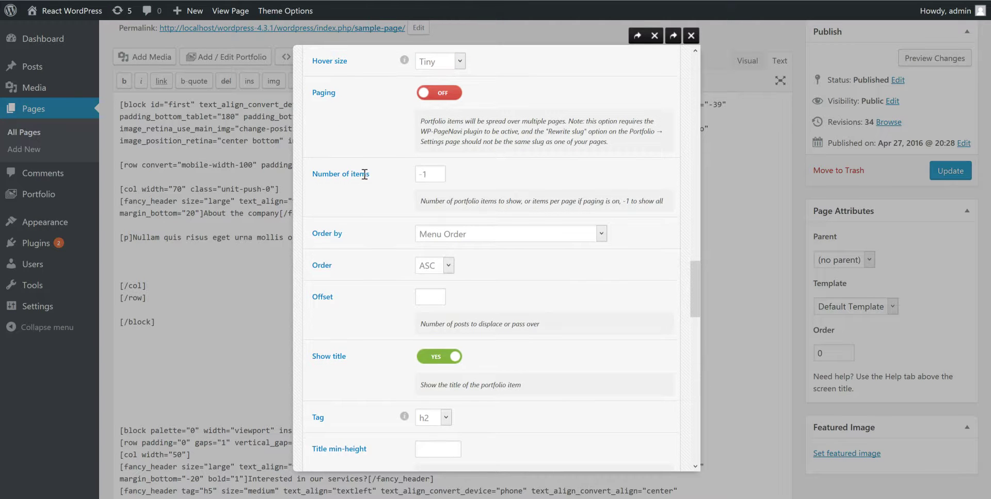
pyautogui.doubleClick(435, 172)
pyautogui.write('4')
# Step: Set the HTML tag of the portfolio item titles to h4
pyautogui.scroll(-2, 589, 184)
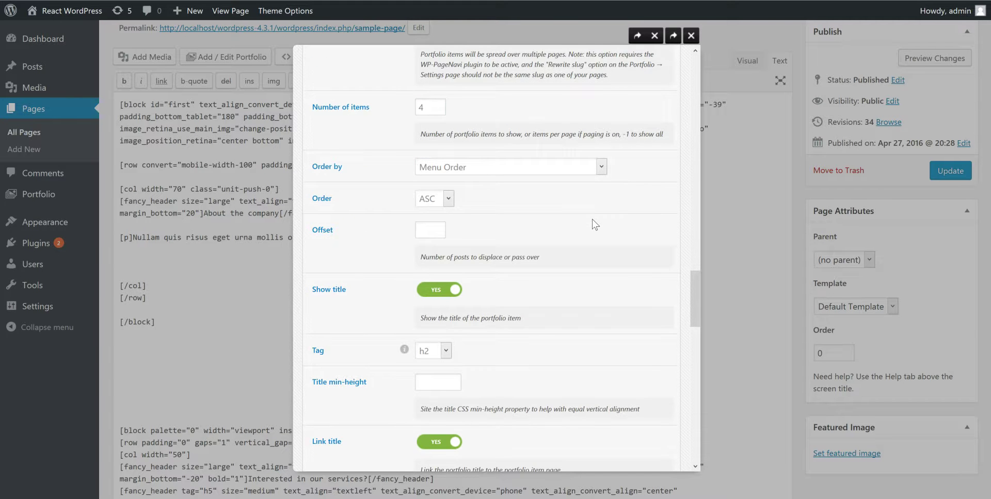
pyautogui.scroll(-3, 593, 223)
pyautogui.scroll(-1, 584, 229)
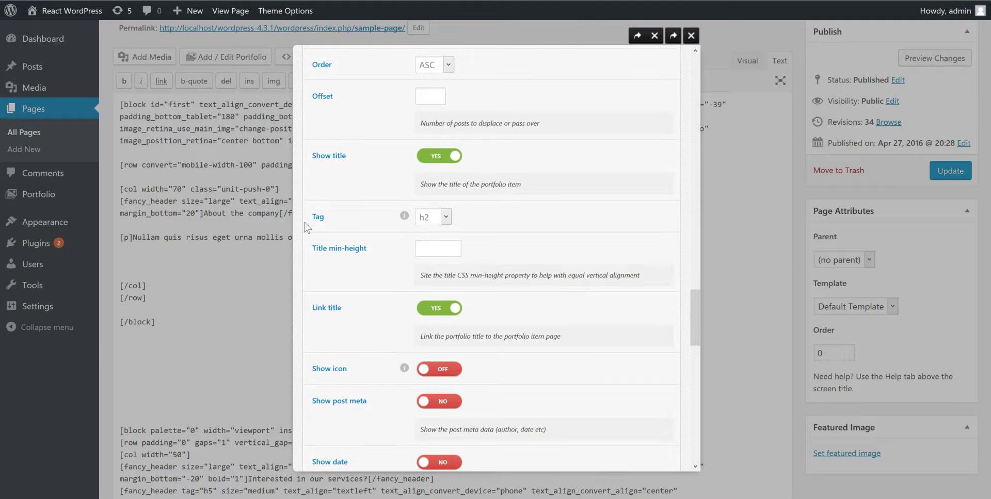
pyautogui.moveTo(405, 220)
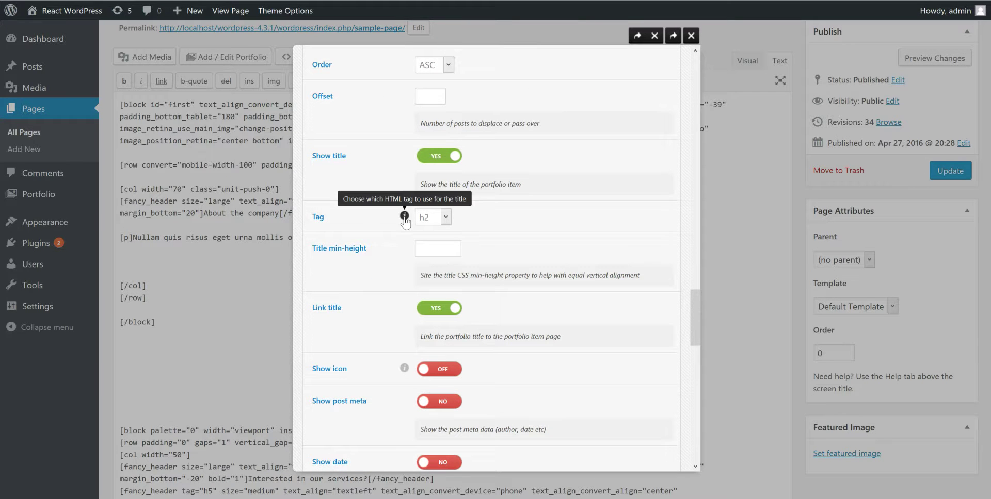
pyautogui.click(435, 216)
pyautogui.click(448, 265)
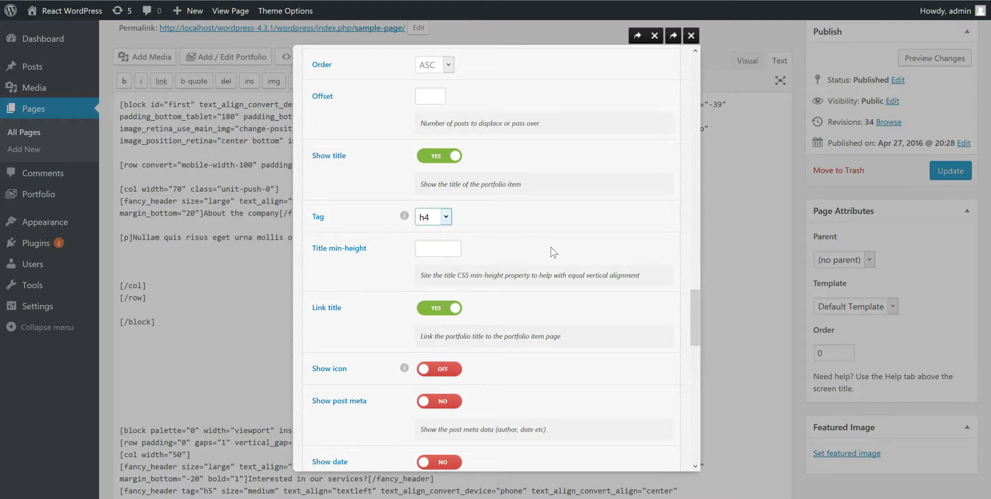
# Step: Set the style of the portfolio's "Read More" button to Basic link
pyautogui.scroll(-3, 550, 247)
pyautogui.scroll(-7, 553, 252)
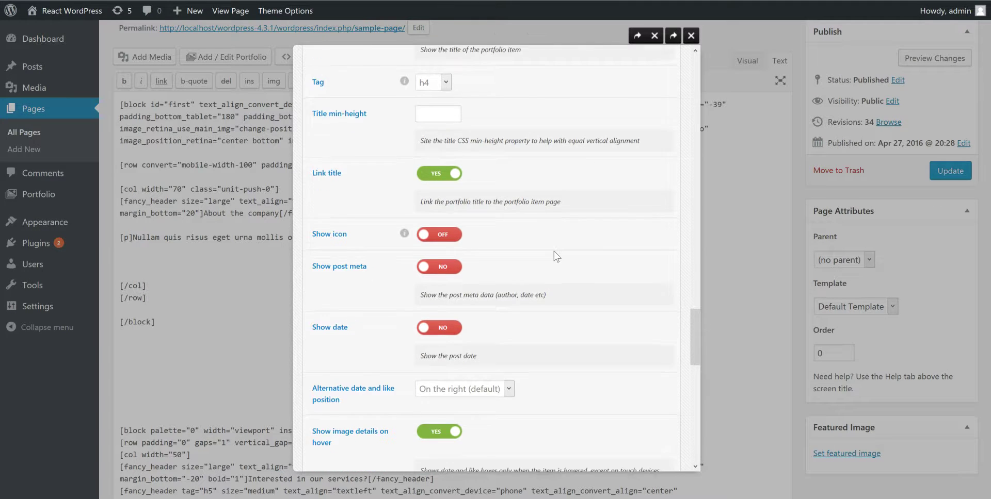
pyautogui.scroll(-9, 564, 255)
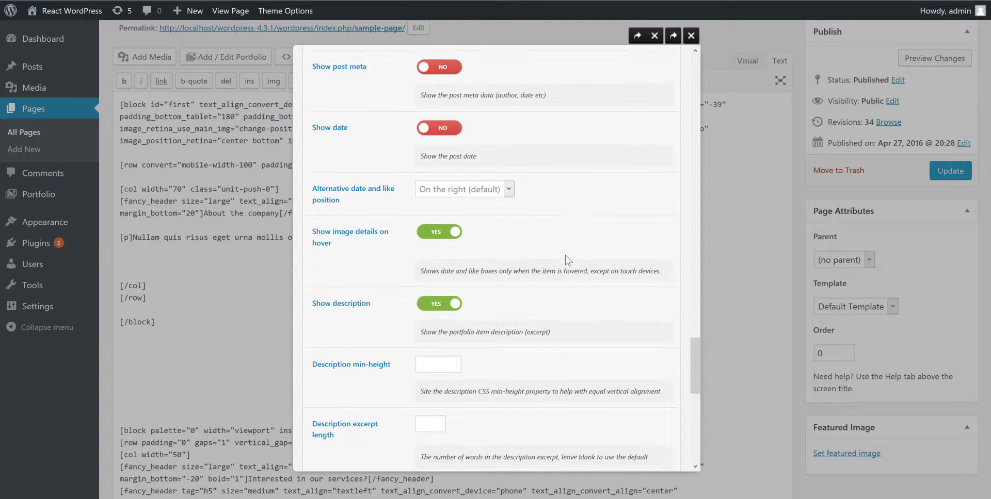
pyautogui.scroll(-9, 568, 257)
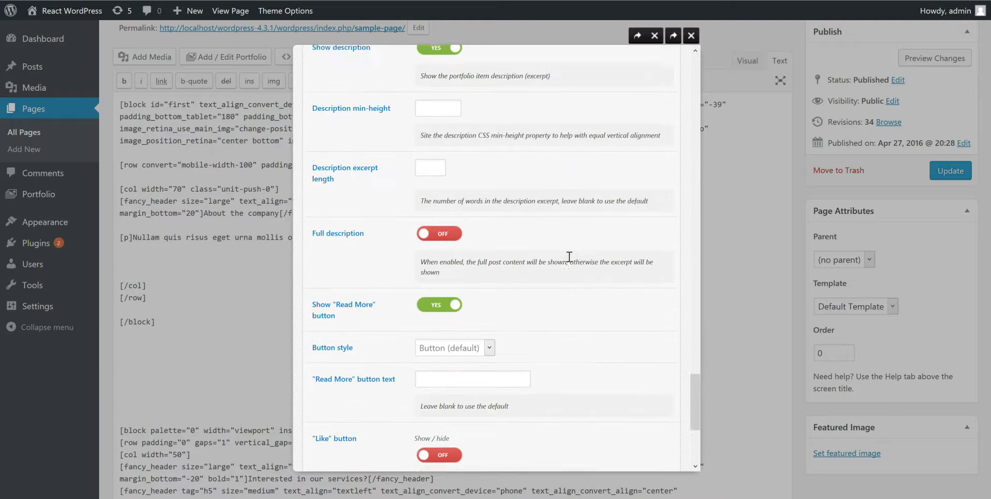
pyautogui.scroll(-3, 568, 257)
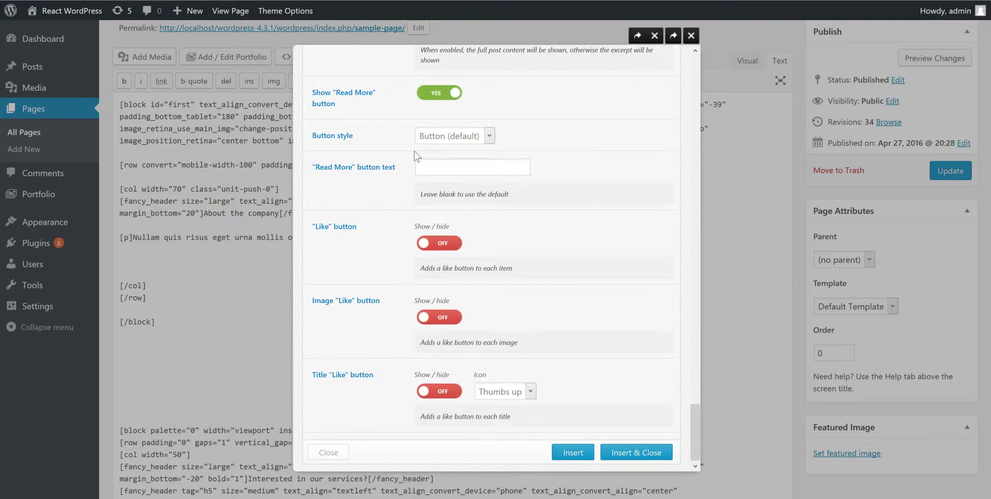
pyautogui.click(440, 141)
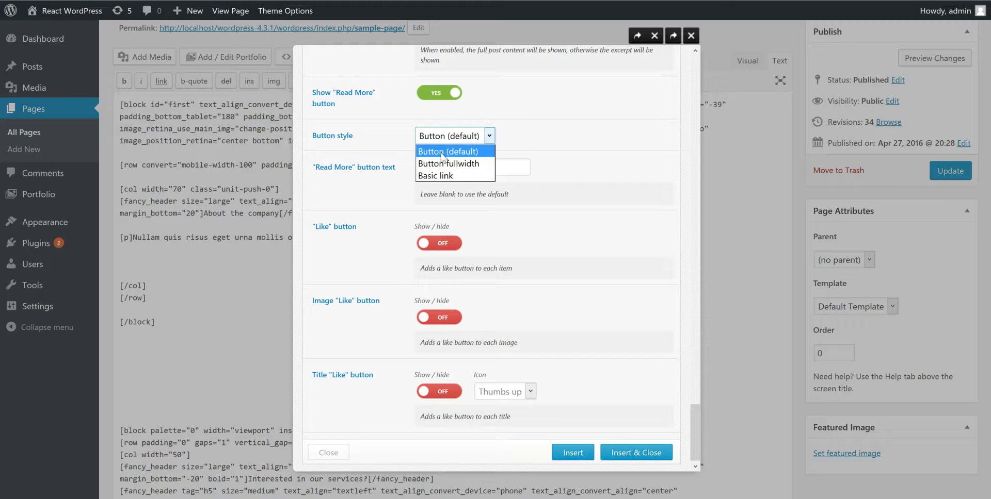
pyautogui.click(440, 176)
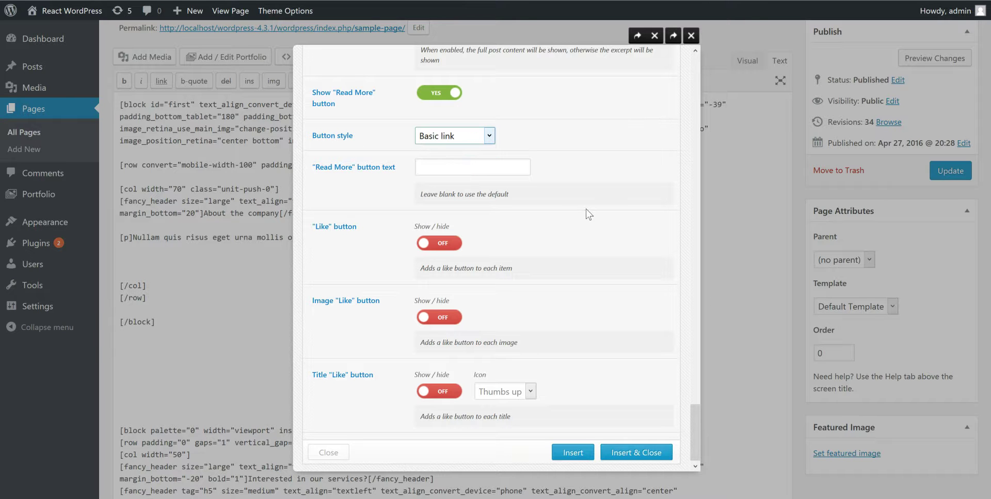
pyautogui.click(602, 191)
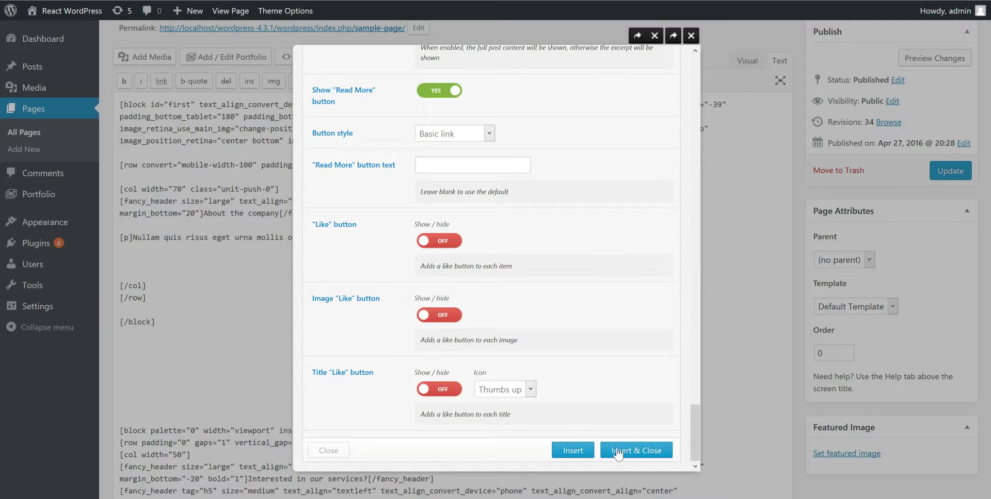
# Step: Insert the configured portfolio shortcode below the first paragraph and close the generator
pyautogui.click(645, 450)
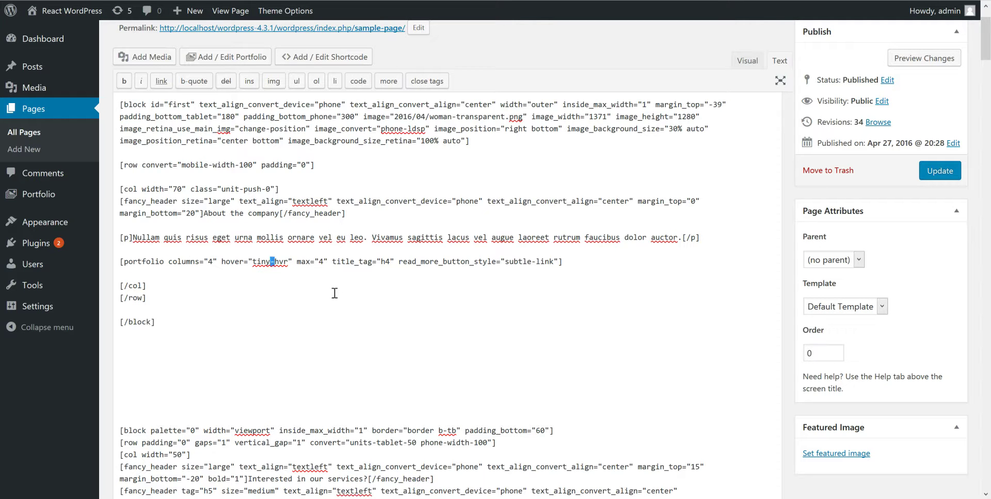
pyautogui.tripleClick(457, 261)
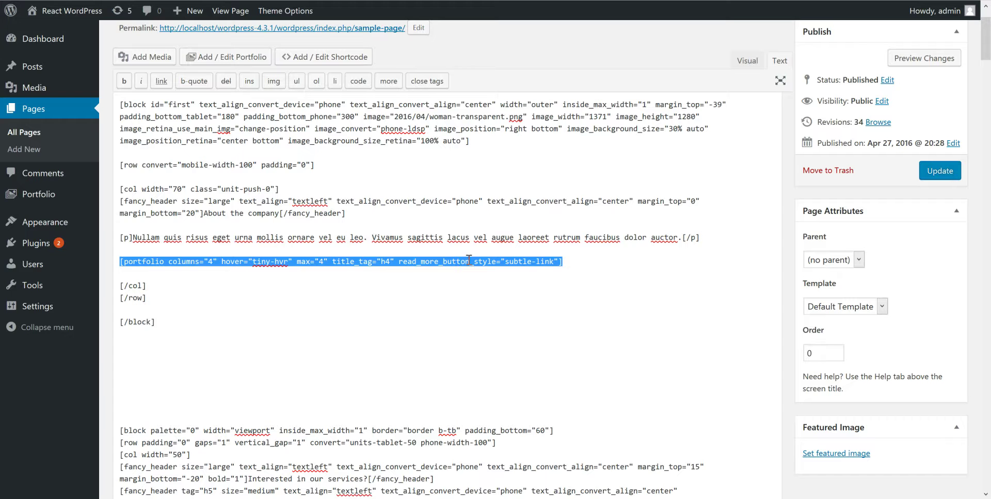
pyautogui.click(584, 263)
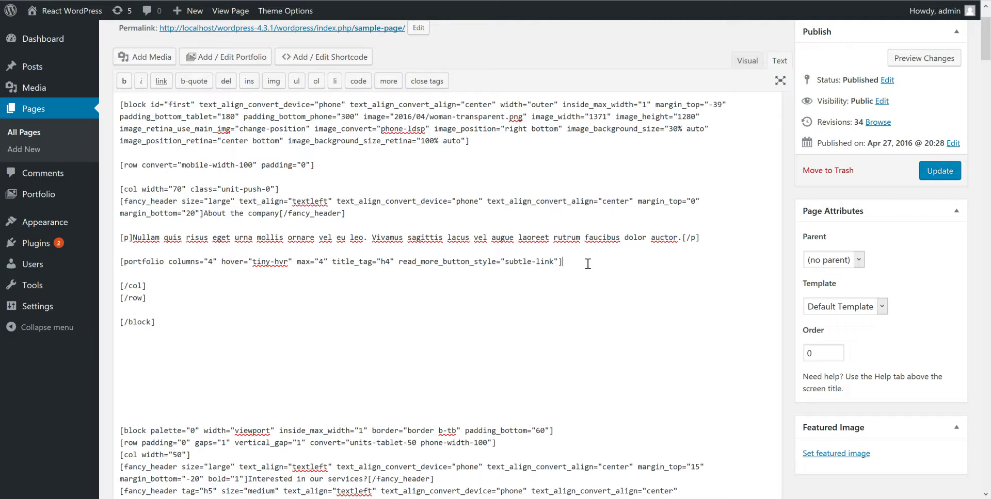
# Step: Update Sample Page and open its published version to view the portfolio
pyautogui.click(935, 178)
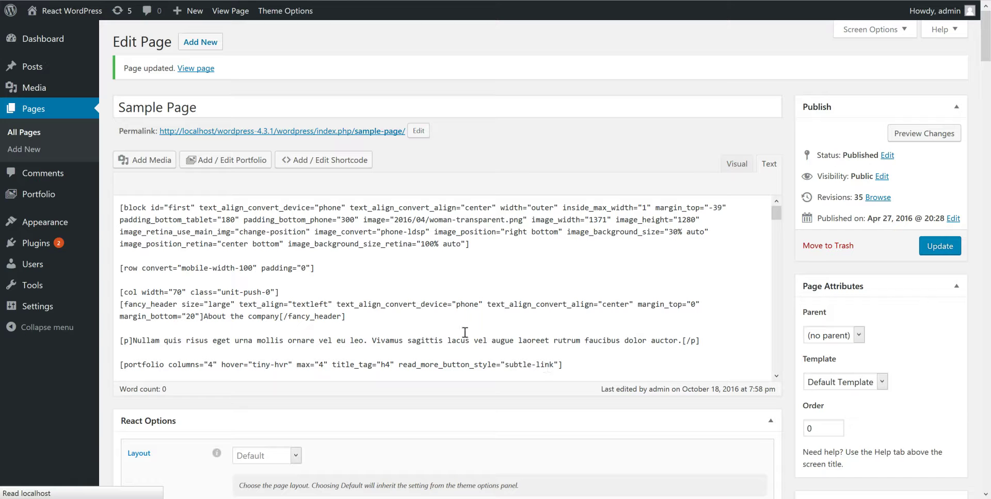
pyautogui.click(304, 133)
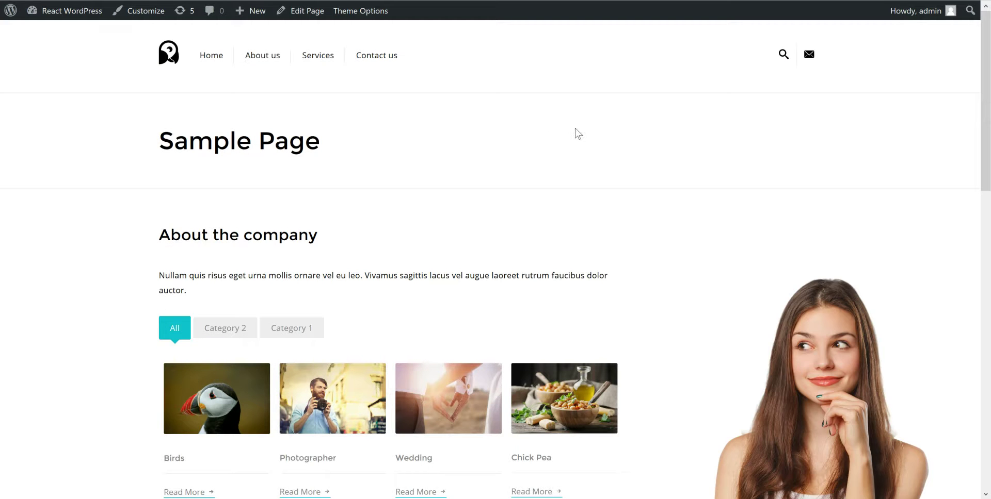
# Step: Preview the portfolio images in the lightbox, starting from Birds and advancing to Wedding, and close it
pyautogui.scroll(-1, 653, 265)
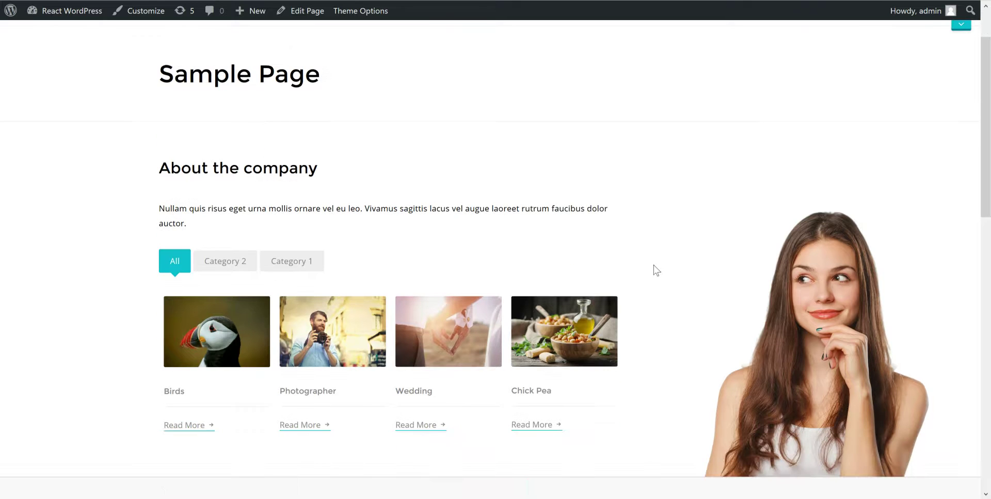
pyautogui.scroll(-1, 655, 263)
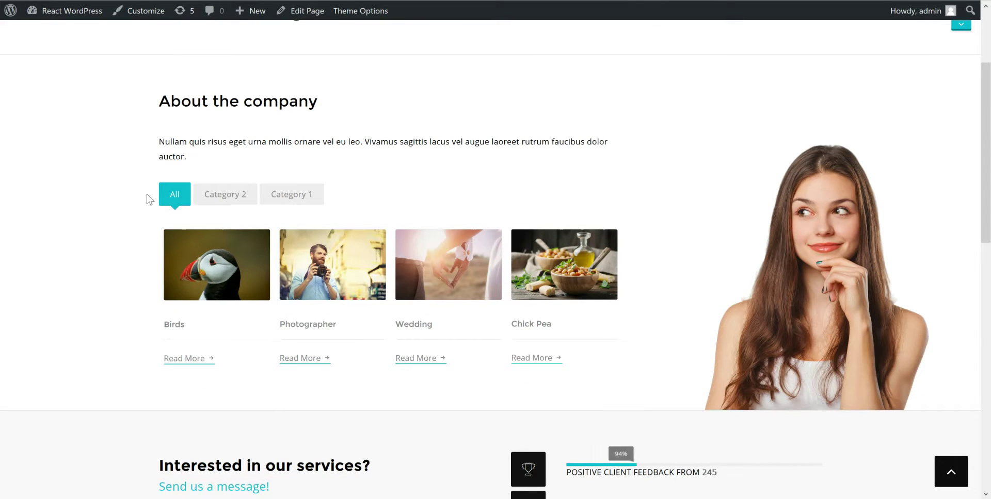
pyautogui.moveTo(239, 280)
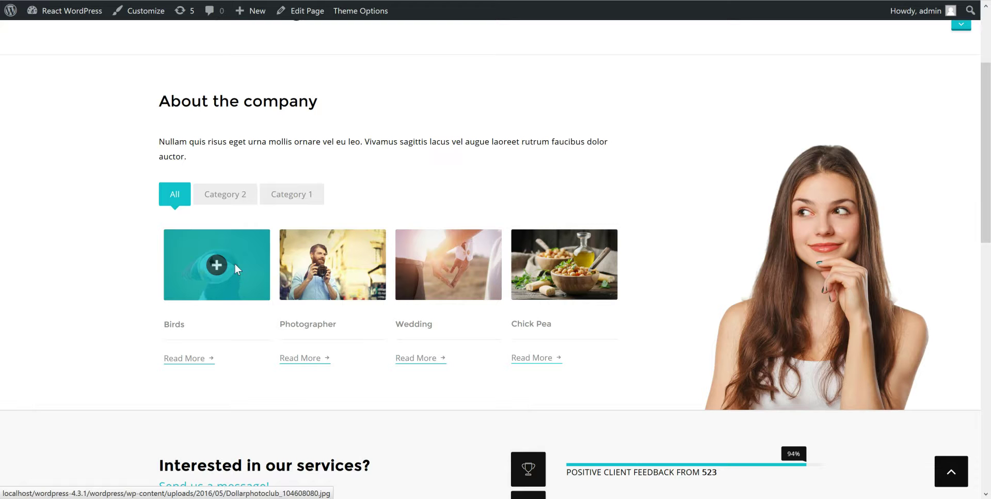
pyautogui.click(235, 266)
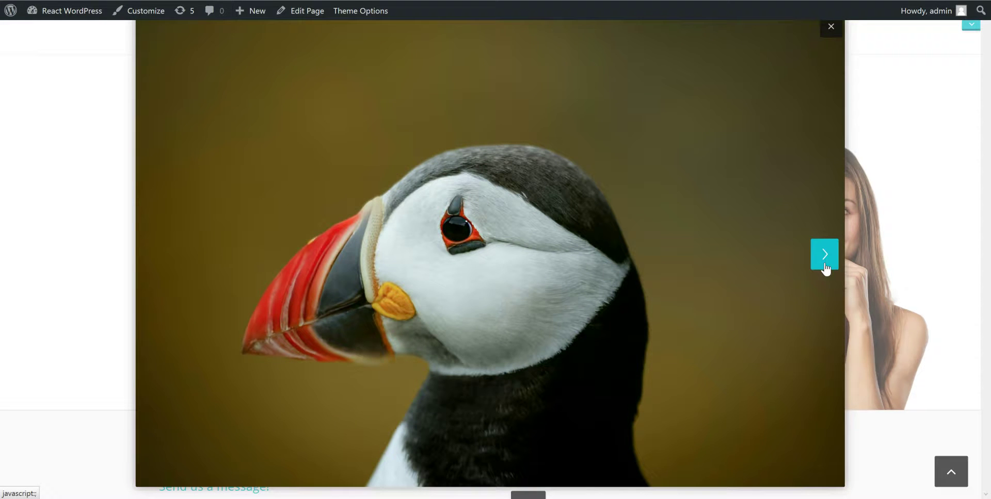
pyautogui.click(824, 263)
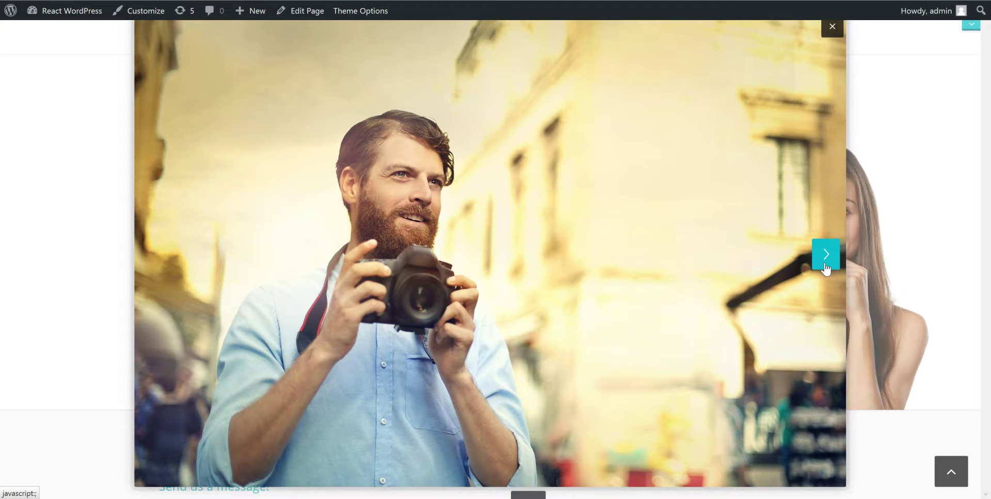
pyautogui.click(824, 262)
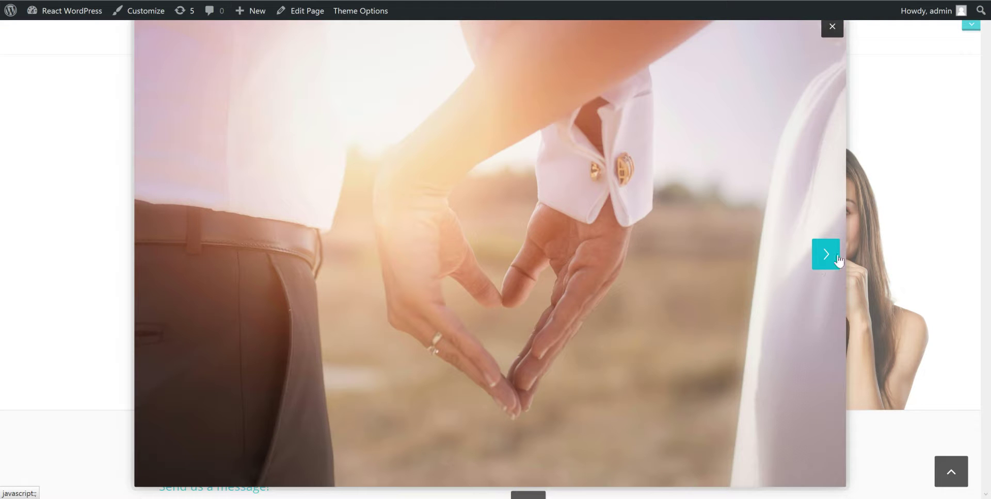
pyautogui.click(831, 29)
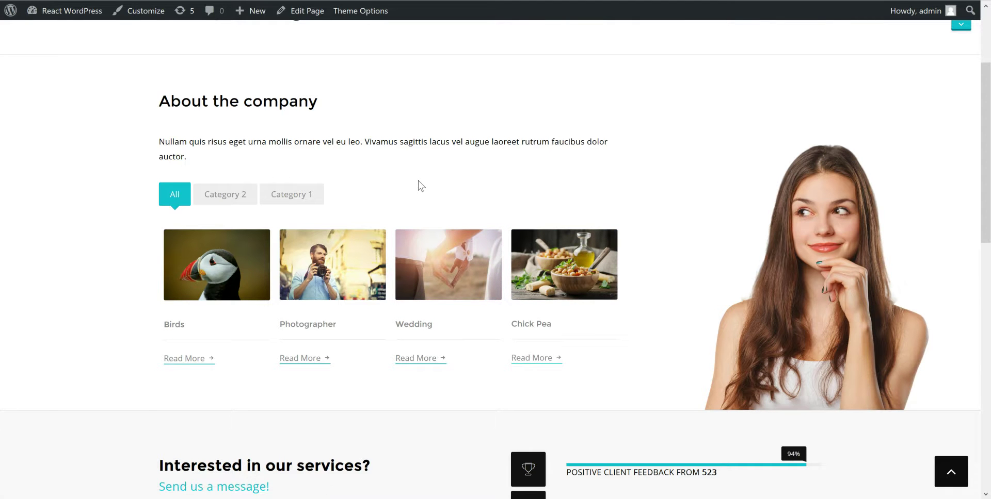
# Step: Filter the portfolio by Category 2 and Category 1, and return to showing all items
pyautogui.click(231, 201)
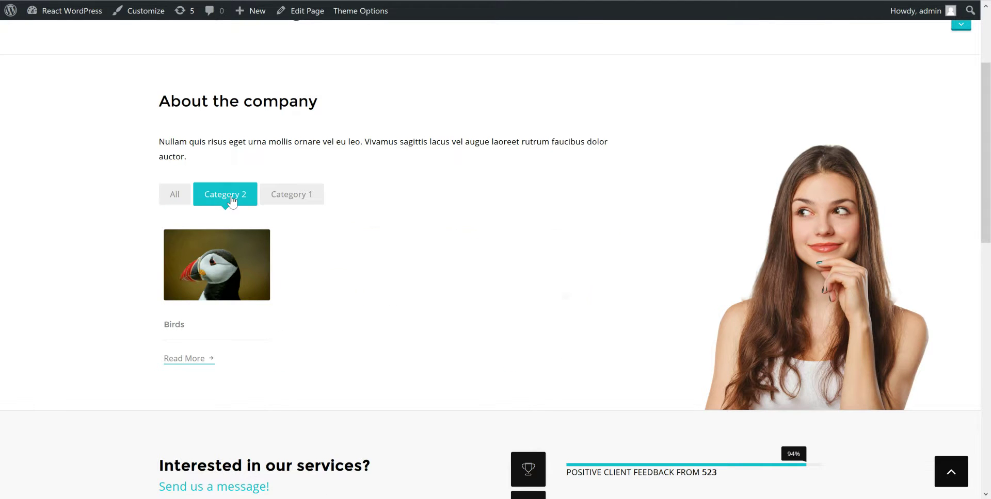
pyautogui.click(297, 199)
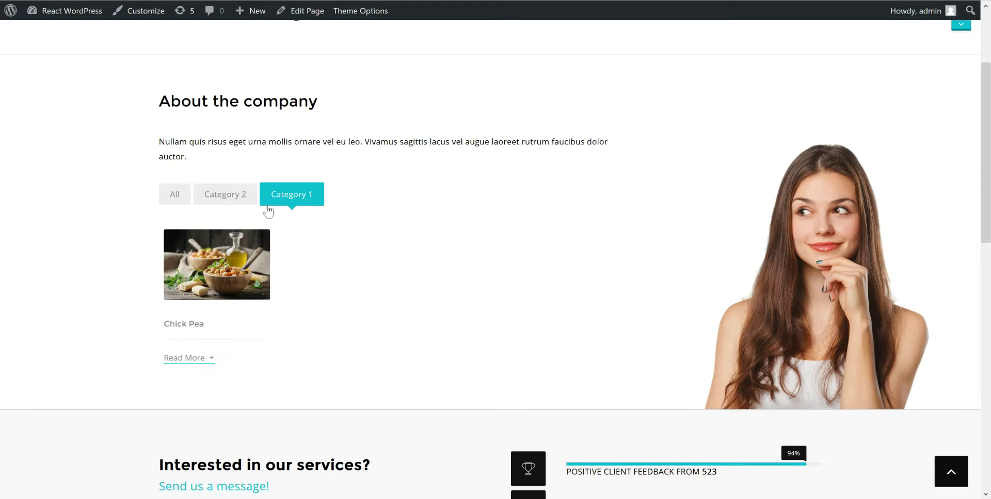
pyautogui.click(169, 202)
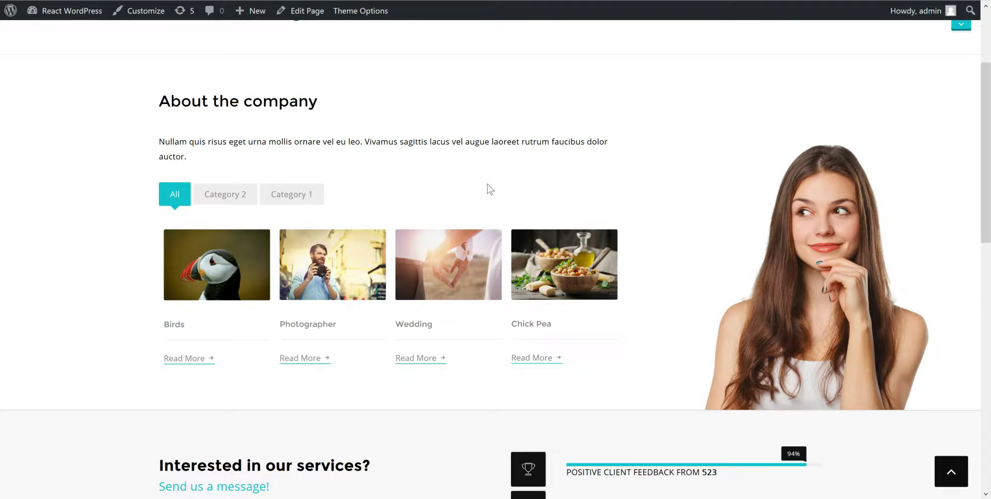
# Step: Reopen Sample Page for editing and copy the whole portfolio shortcode below the first paragraph
pyautogui.scroll(3, 490, 189)
pyautogui.click(320, 16)
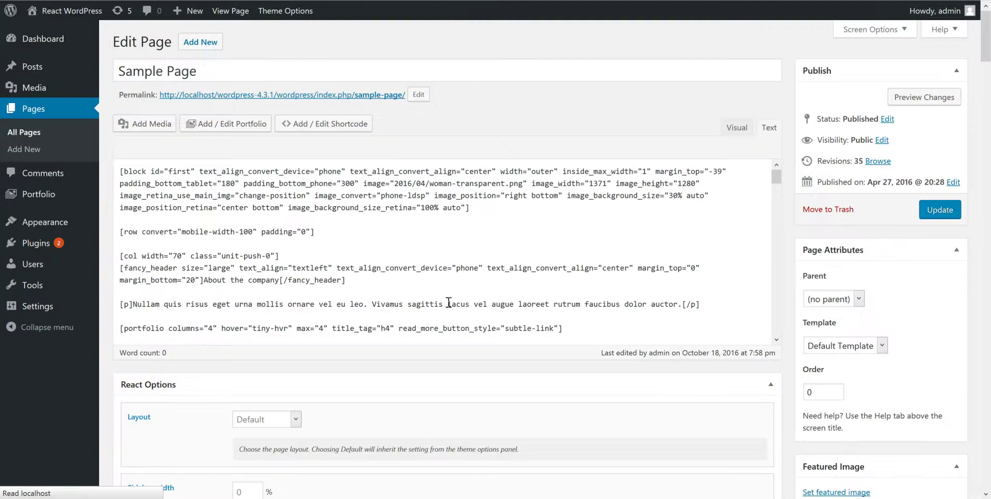
pyautogui.tripleClick(407, 329)
pyautogui.hotkey('ctrl', 'c')
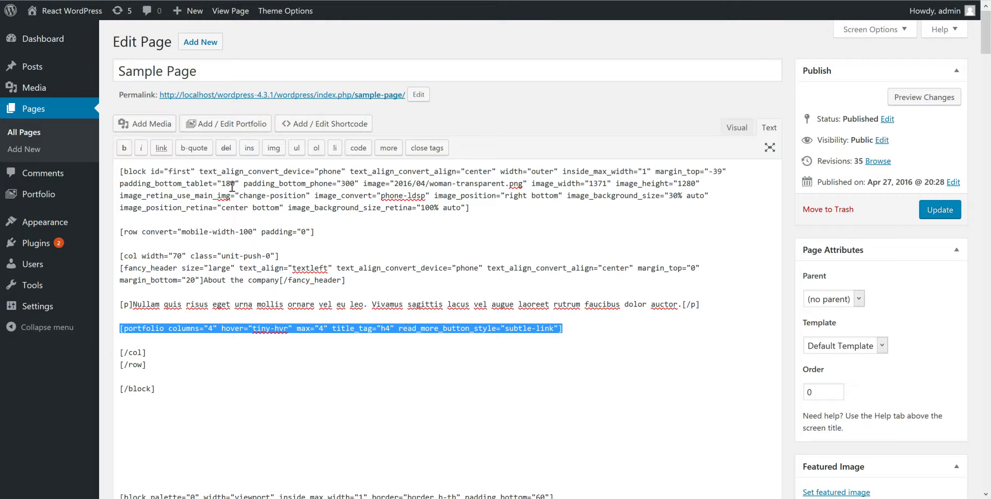
# Step: Load the copied portfolio shortcode into the portfolio generator as an existing shortcode for editing
pyautogui.click(225, 129)
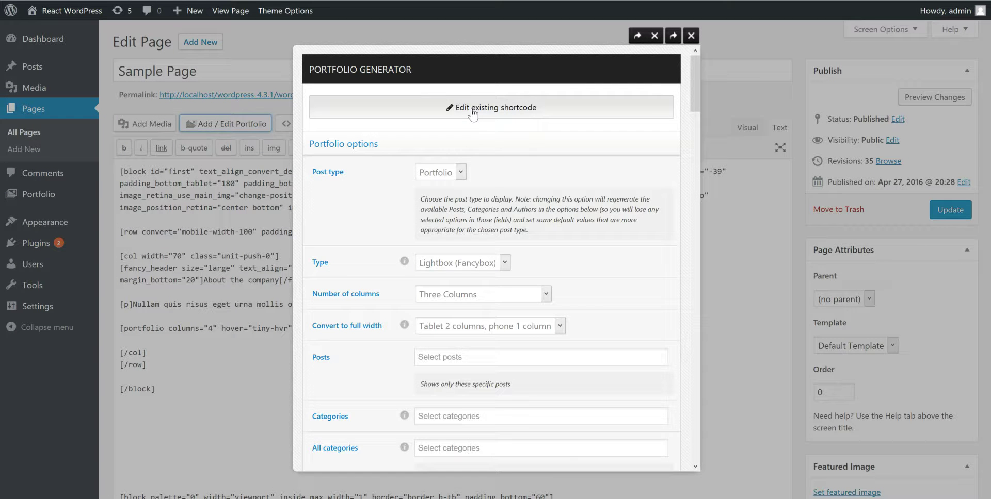
pyautogui.click(472, 110)
pyautogui.click(469, 181)
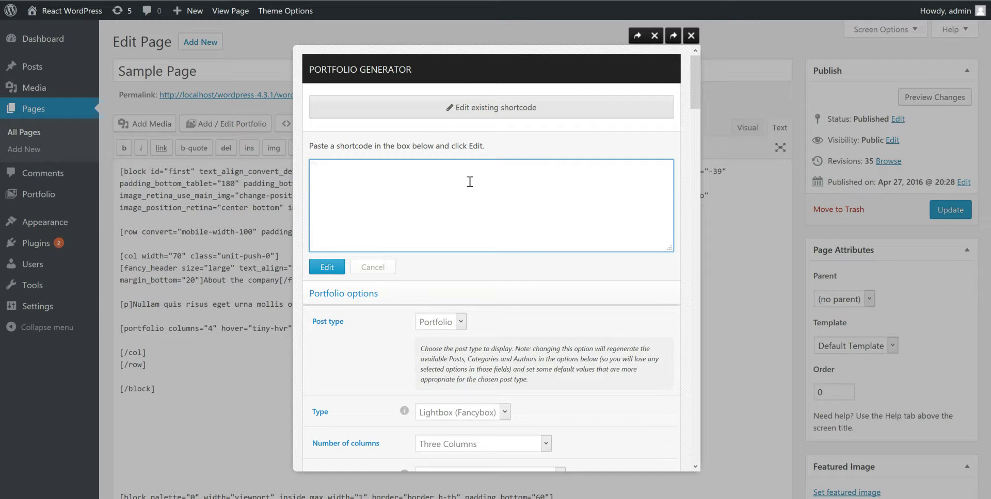
pyautogui.hotkey('ctrl', 'v')
pyautogui.click(327, 267)
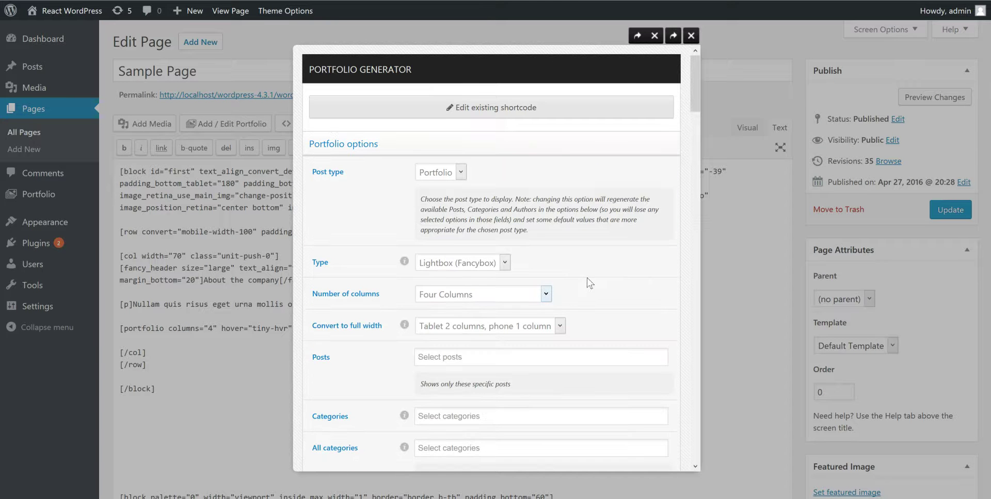
# Step: Set the portfolio's type for displaying enlarged images to Full Screen (Serene)
pyautogui.scroll(-2, 589, 281)
pyautogui.scroll(-1, 602, 278)
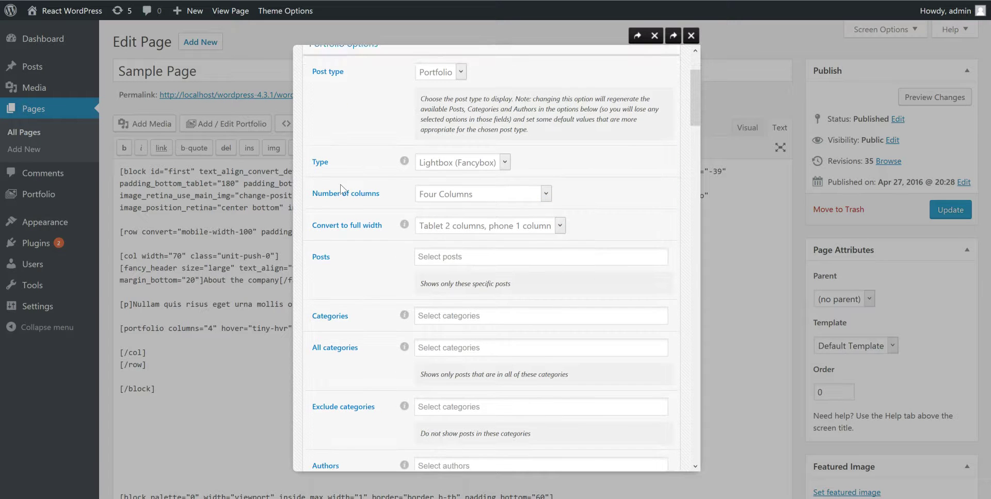
pyautogui.moveTo(403, 163)
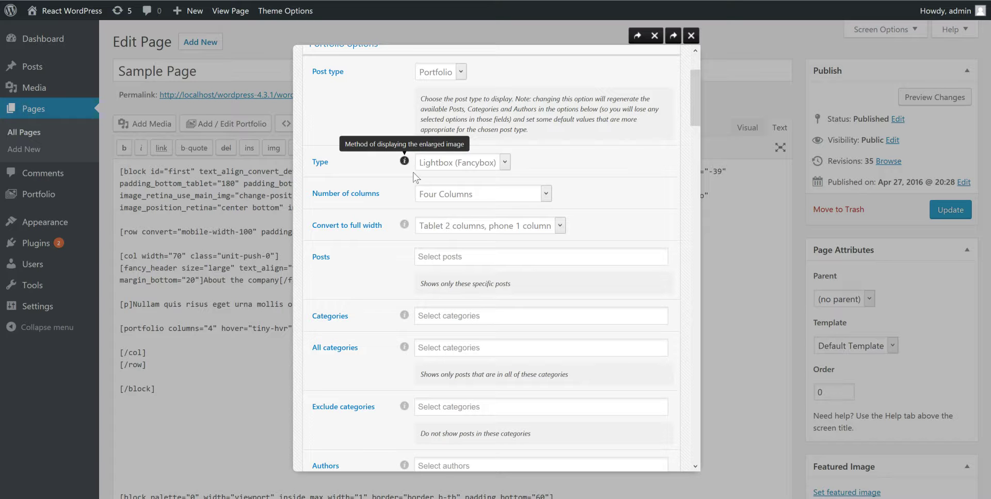
pyautogui.click(460, 165)
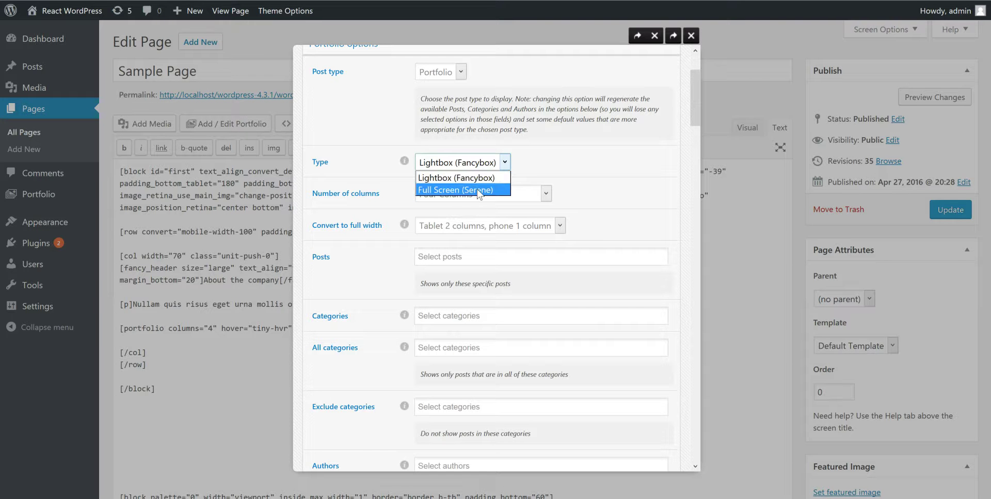
pyautogui.click(478, 190)
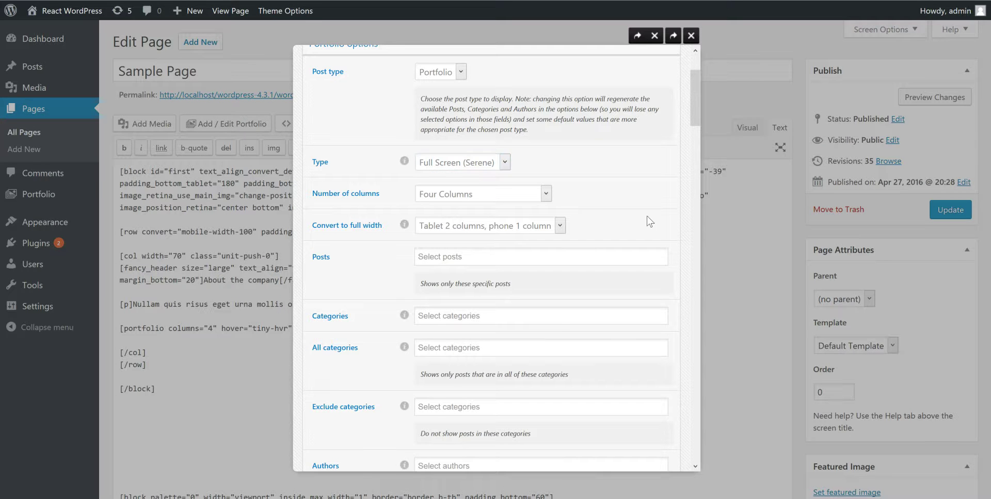
# Step: Set the portfolio's image type to Content shown over image
pyautogui.scroll(-2, 646, 216)
pyautogui.scroll(-4, 641, 229)
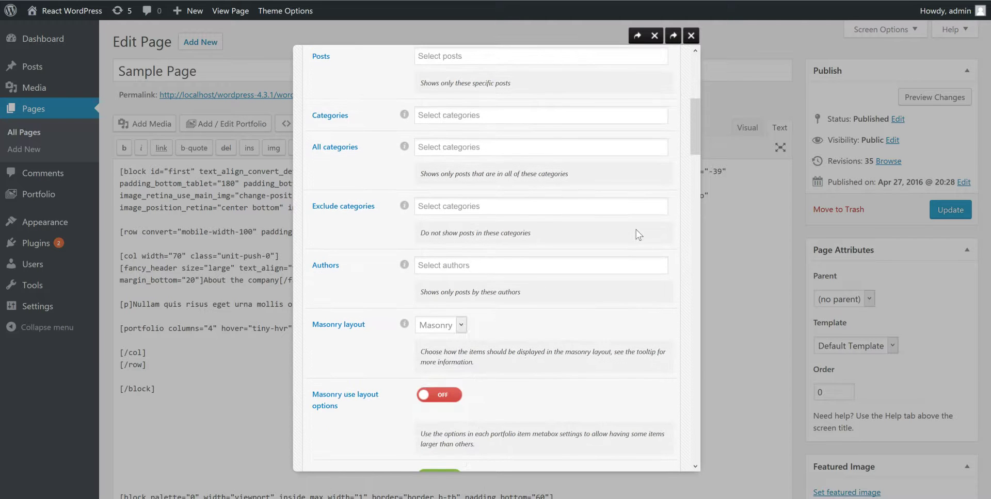
pyautogui.scroll(-8, 636, 230)
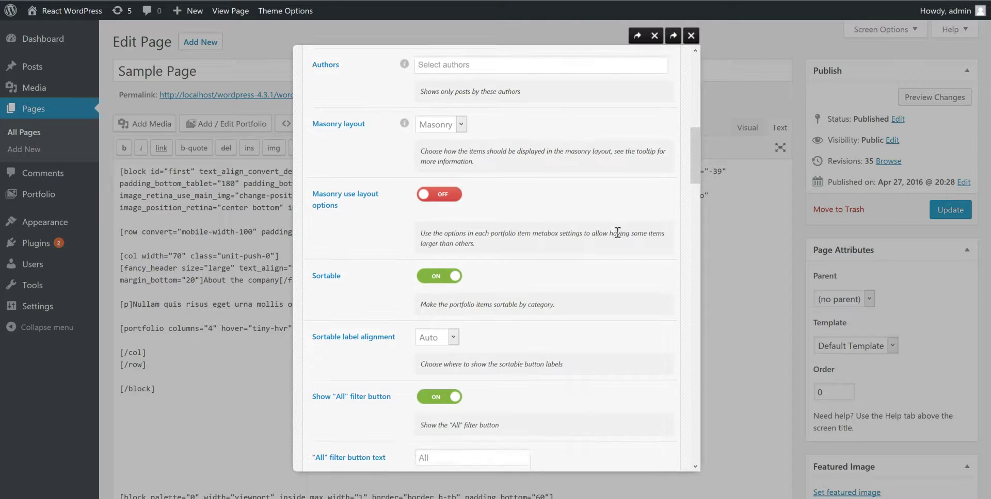
pyautogui.scroll(-6, 616, 231)
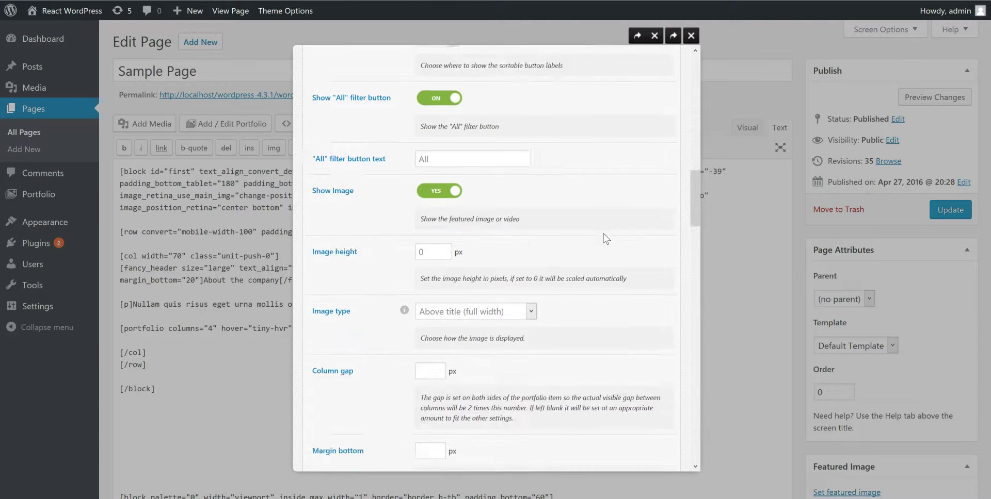
pyautogui.scroll(-2, 613, 235)
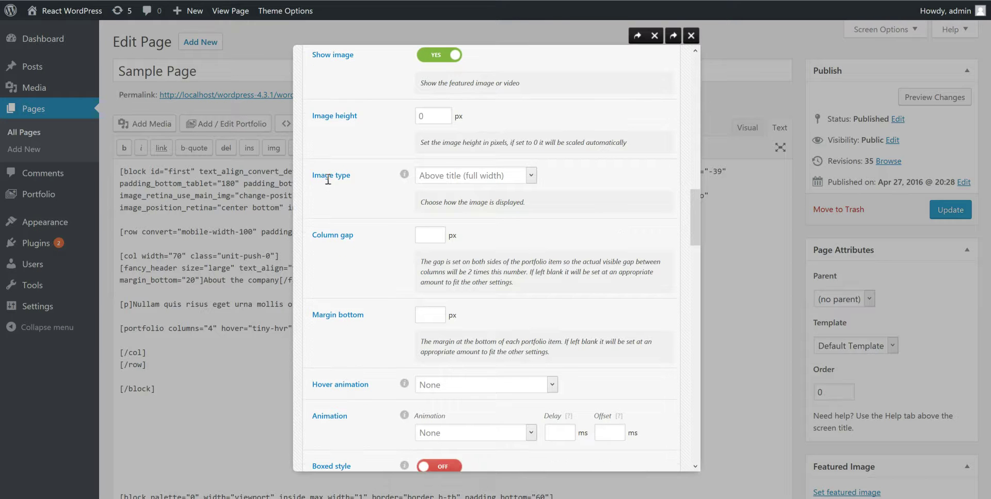
pyautogui.click(468, 176)
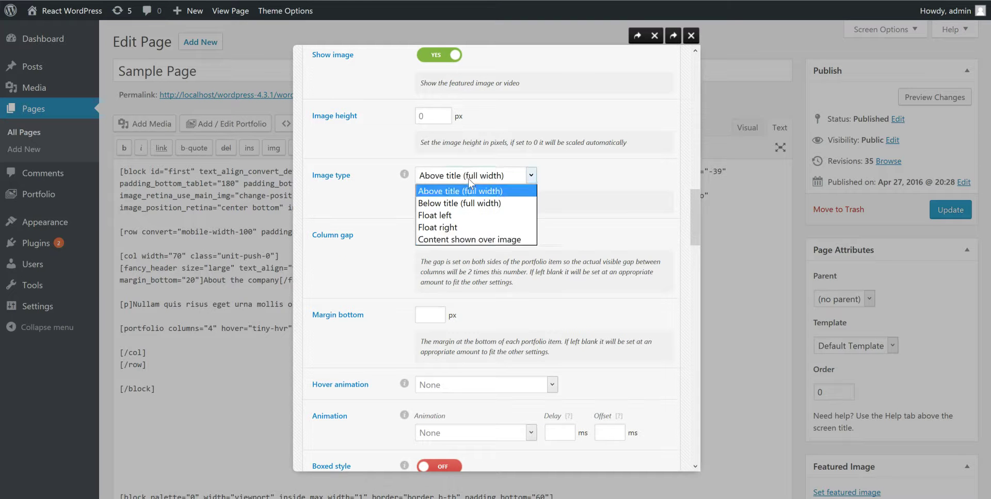
pyautogui.click(452, 241)
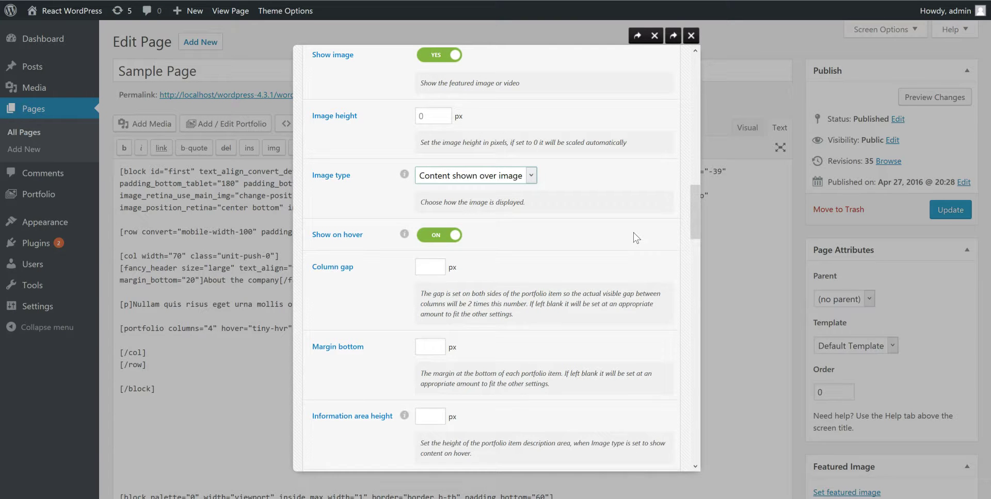
# Step: Look through the remaining portfolio options and replace the page's selected portfolio shortcode with the reconfigured one, closing the generator
pyautogui.scroll(-2, 633, 234)
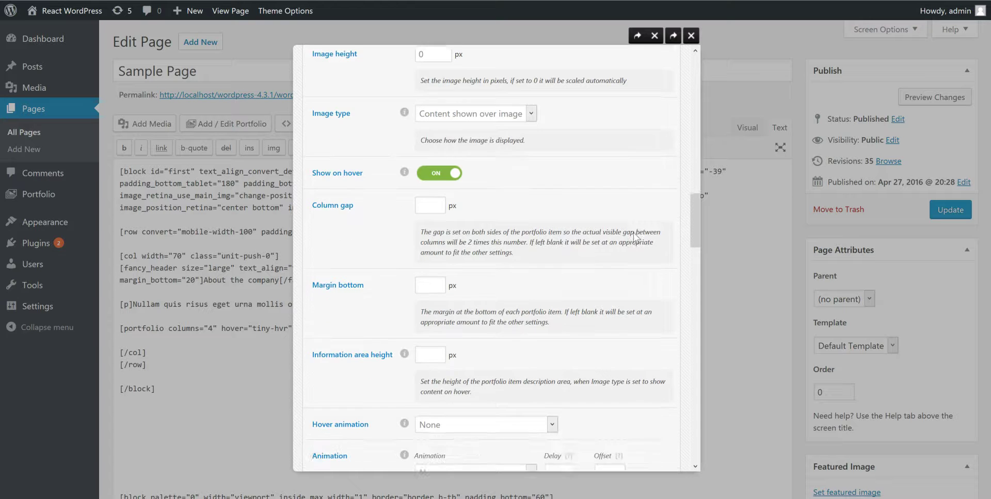
pyautogui.scroll(-1, 635, 238)
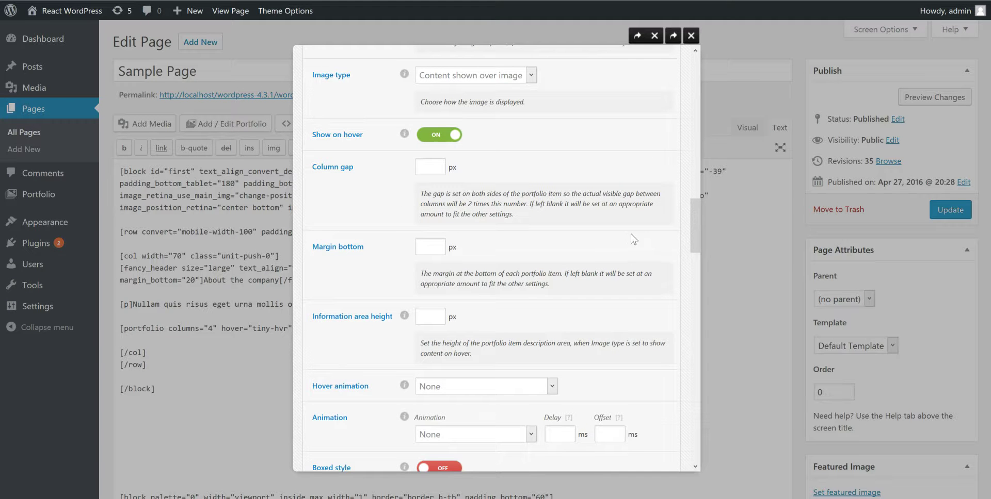
pyautogui.scroll(-3, 635, 238)
pyautogui.scroll(-5, 627, 241)
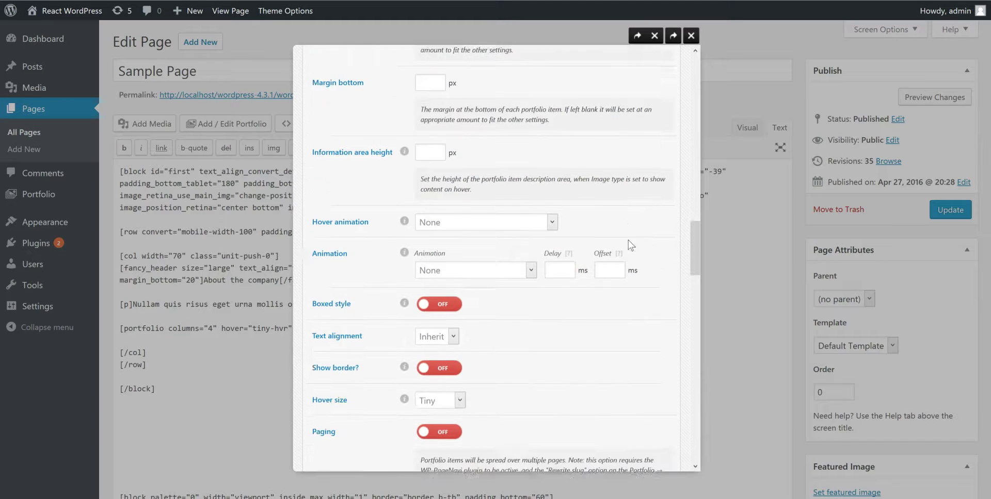
pyautogui.scroll(-4, 628, 240)
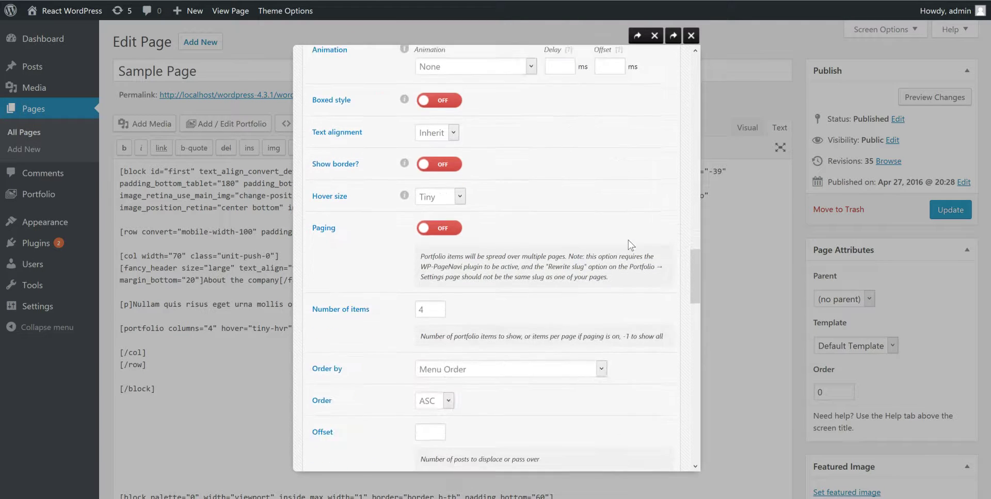
pyautogui.scroll(-8, 625, 244)
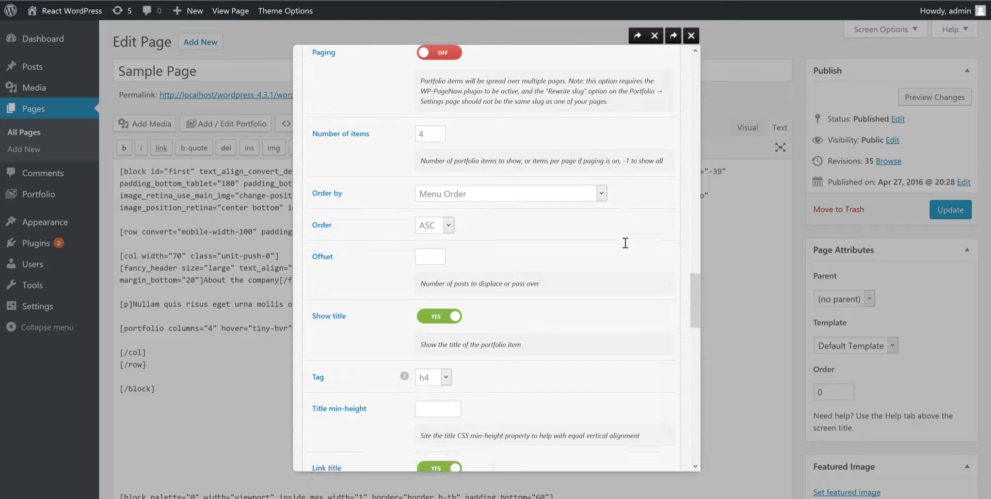
pyautogui.scroll(-3, 627, 247)
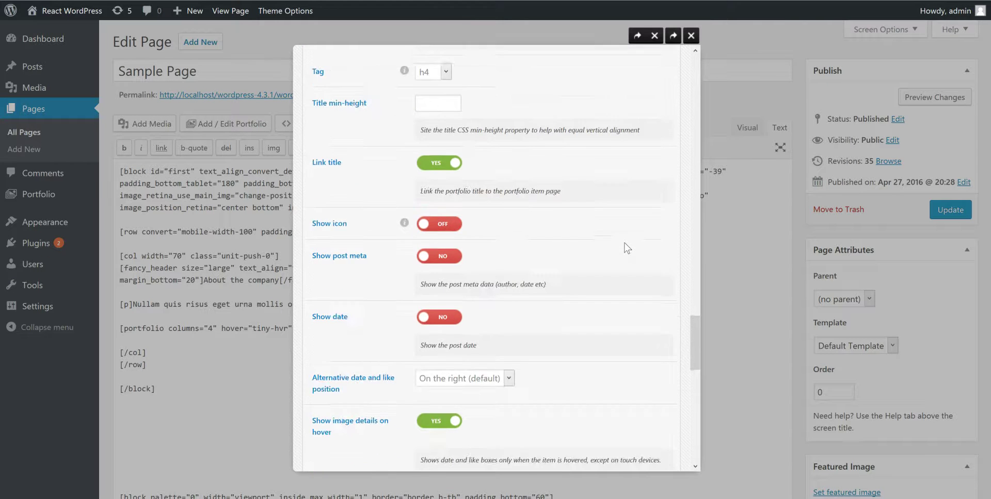
pyautogui.click(653, 37)
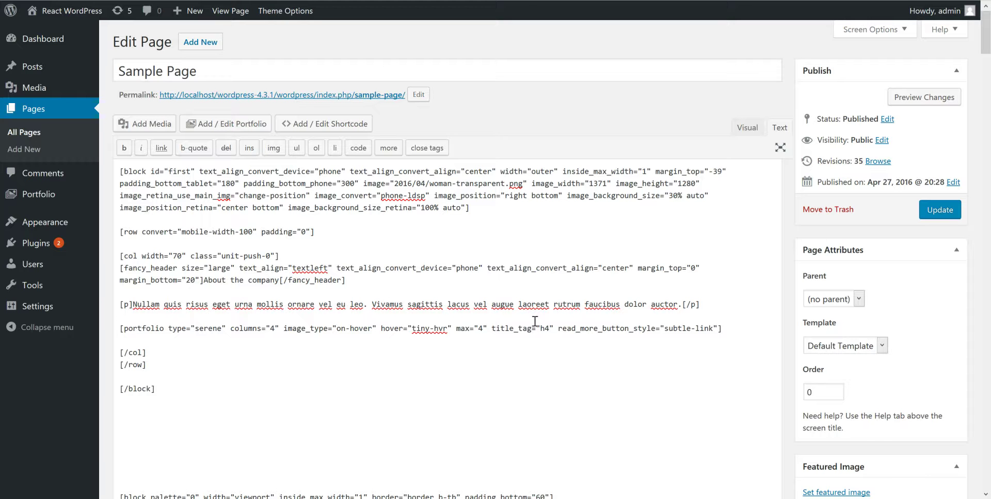
# Step: Update Sample Page with the edited shortcode and open the published page at its portfolio section
pyautogui.click(939, 210)
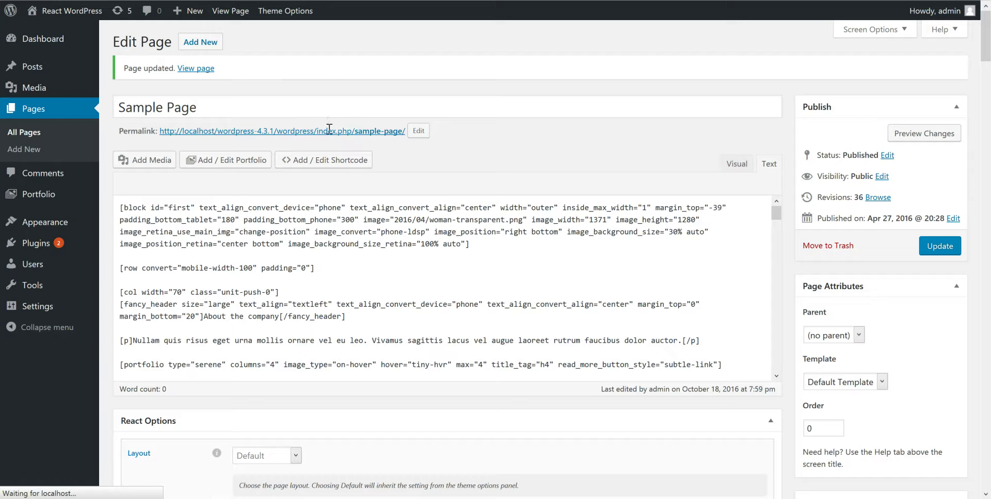
pyautogui.click(330, 135)
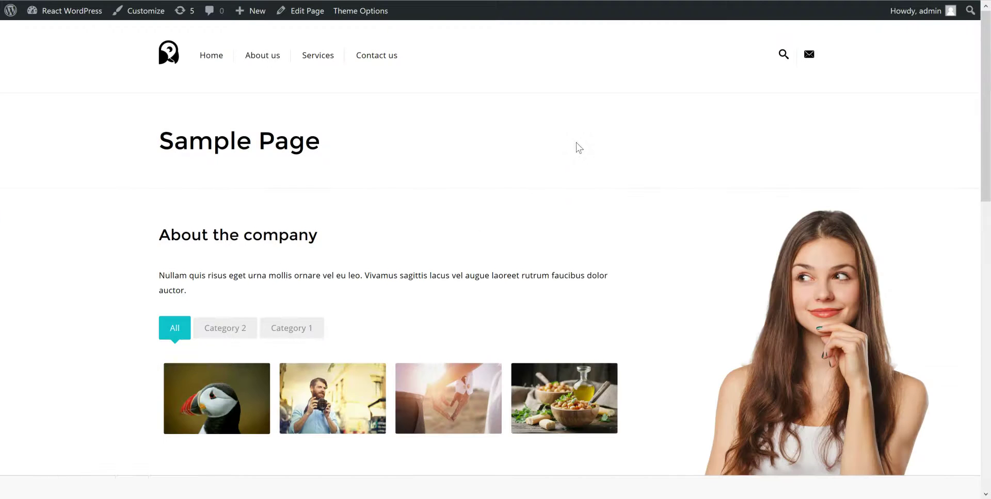
pyautogui.scroll(-1, 636, 144)
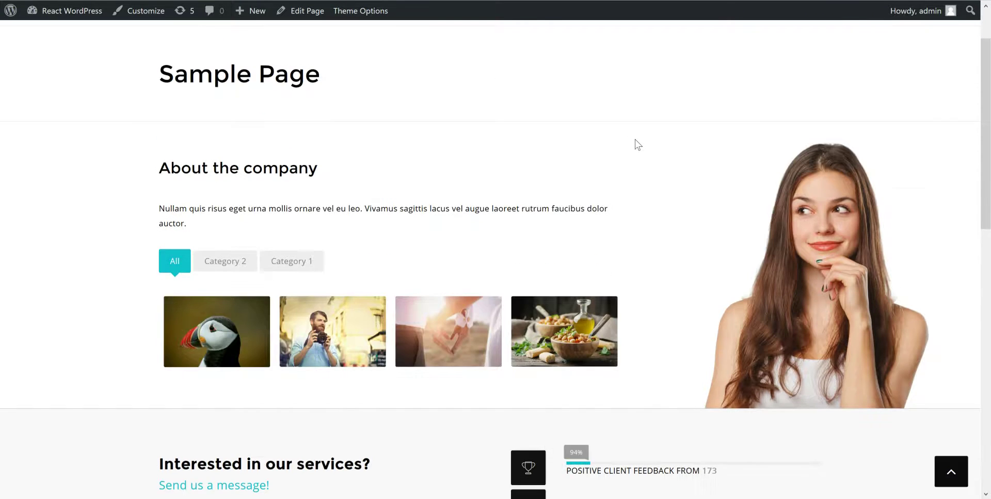
# Step: View the Birds portfolio image in the full-screen slideshow, advance through two further images, and close the slideshow
pyautogui.scroll(-1, 637, 144)
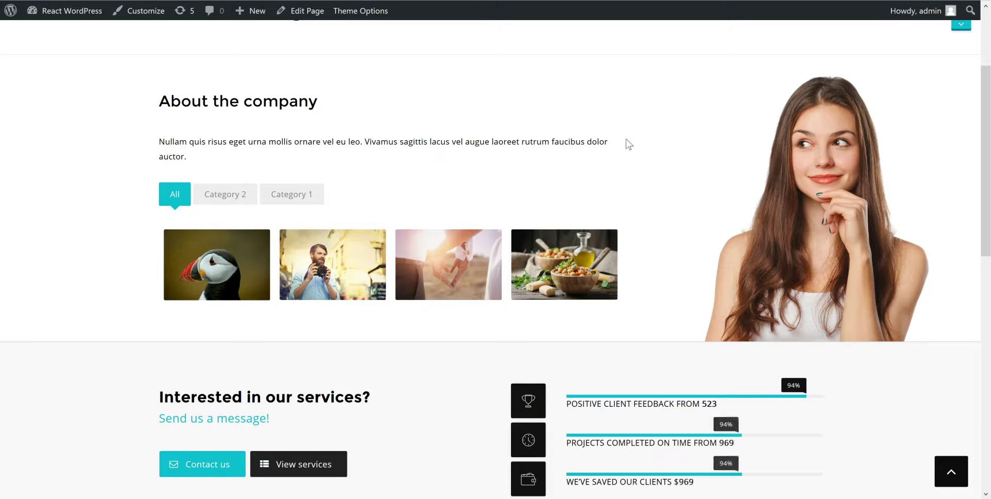
pyautogui.moveTo(212, 270)
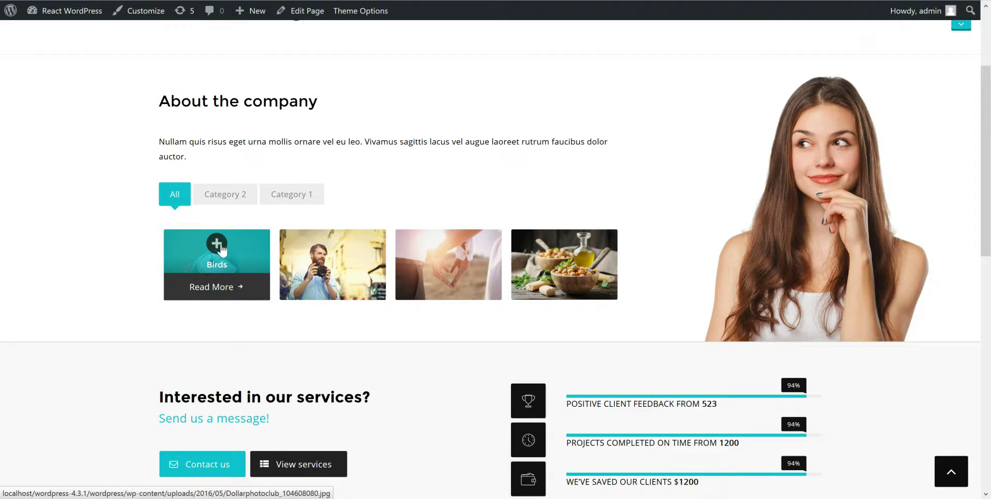
pyautogui.click(217, 244)
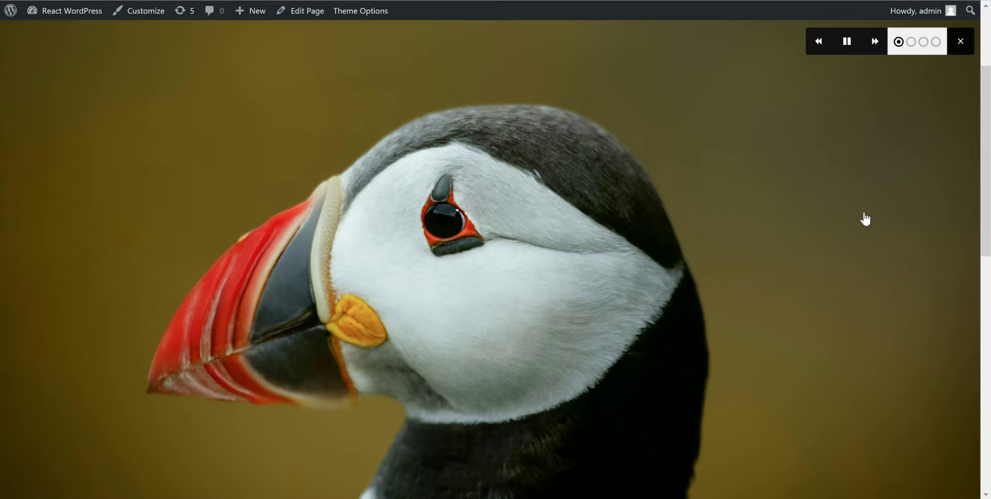
pyautogui.click(875, 42)
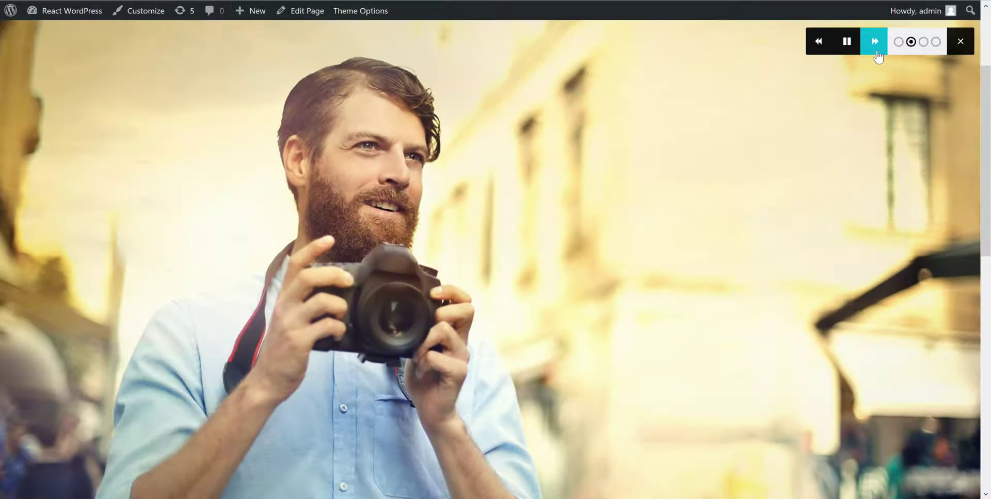
pyautogui.click(876, 51)
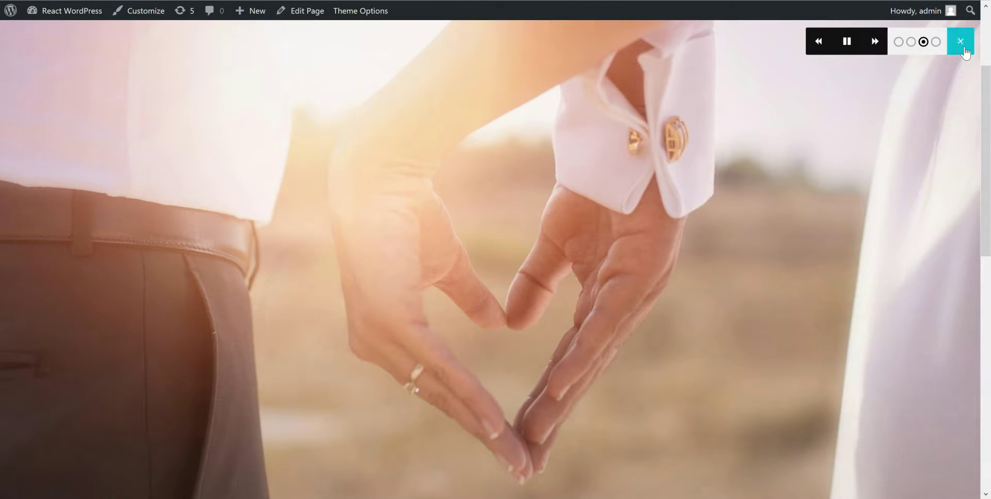
pyautogui.click(964, 50)
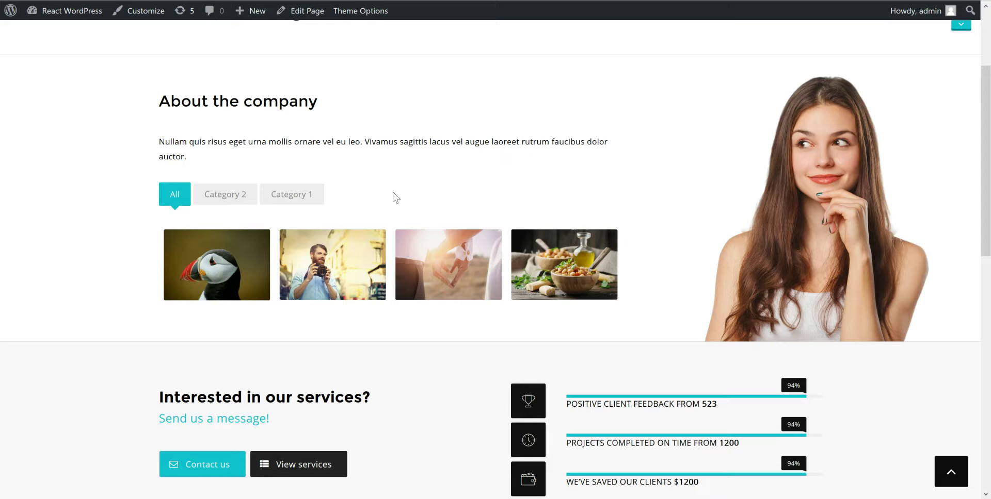
# Step: Filter the published portfolio by Category 2 and return to the beginning of the page
pyautogui.click(222, 194)
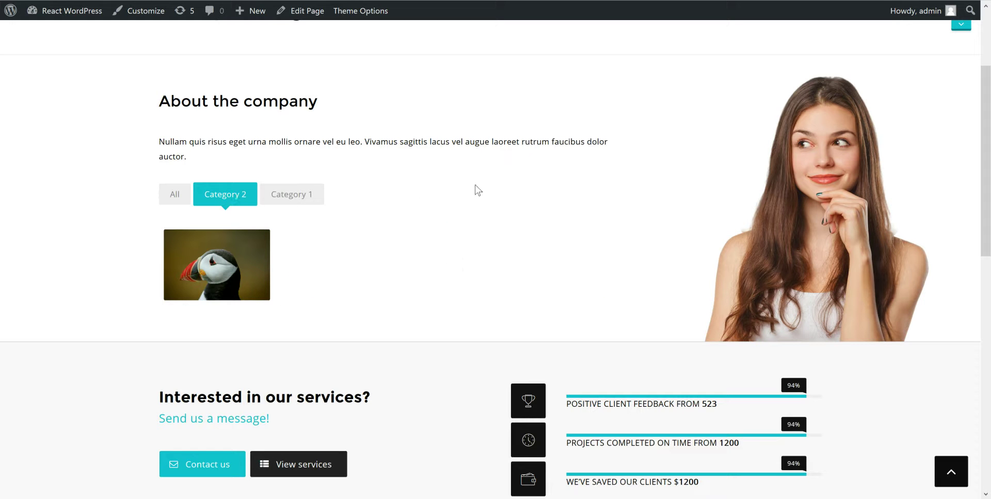
pyautogui.scroll(1, 478, 190)
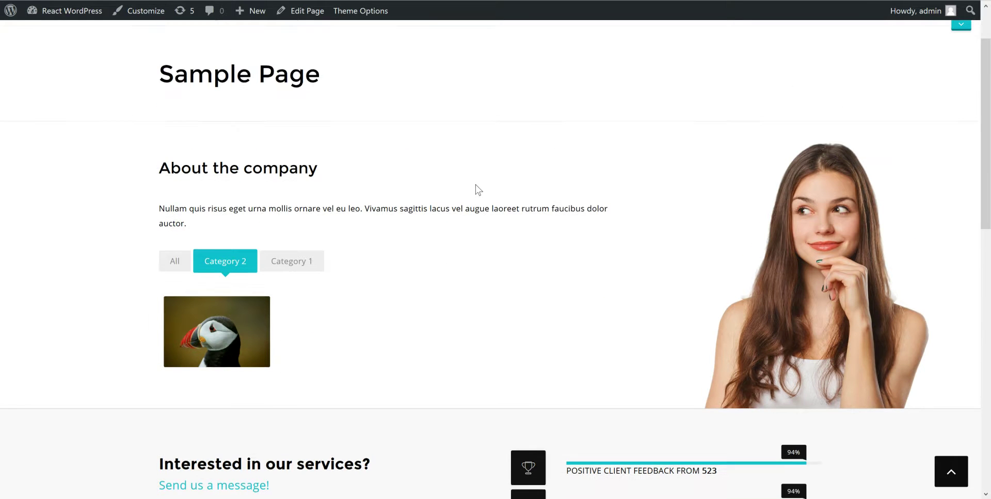
pyautogui.scroll(1, 478, 190)
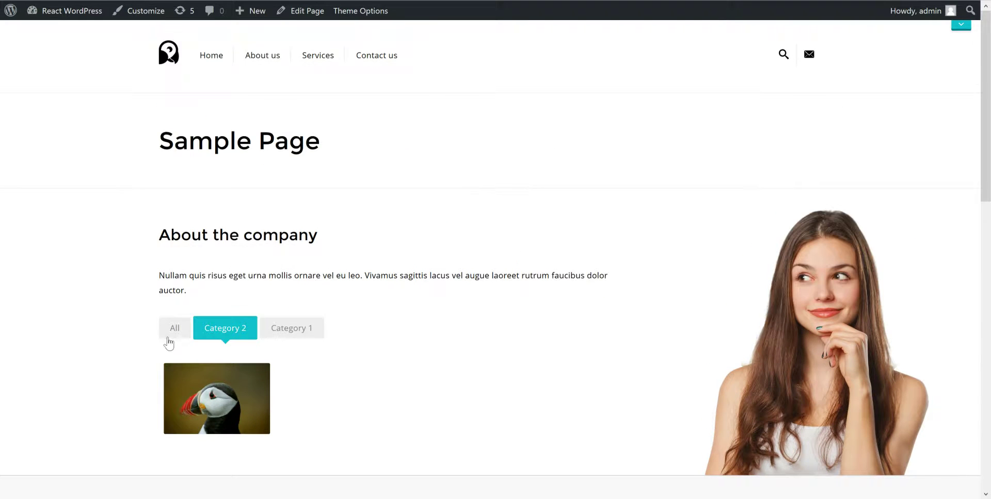